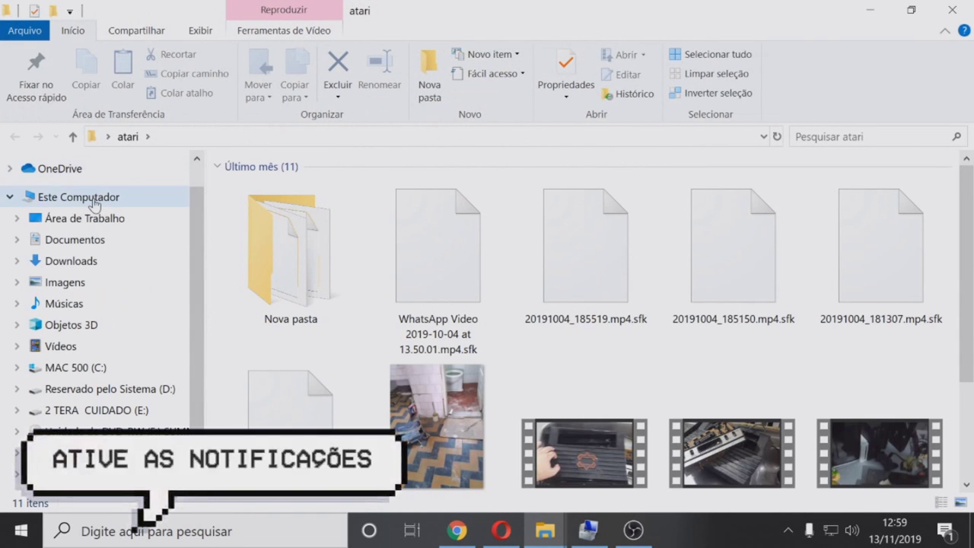
Step: Open Computer Management for this PC, bring up its Disk Management view and enlarge the volume list
{"action": "right_click", "coordinate": [93, 199]}
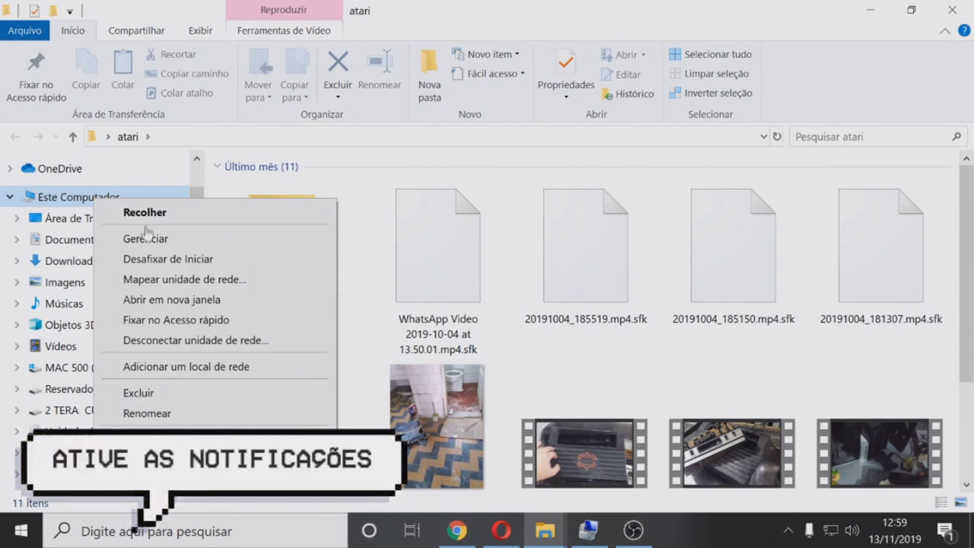
{"action": "left_click", "coordinate": [145, 244]}
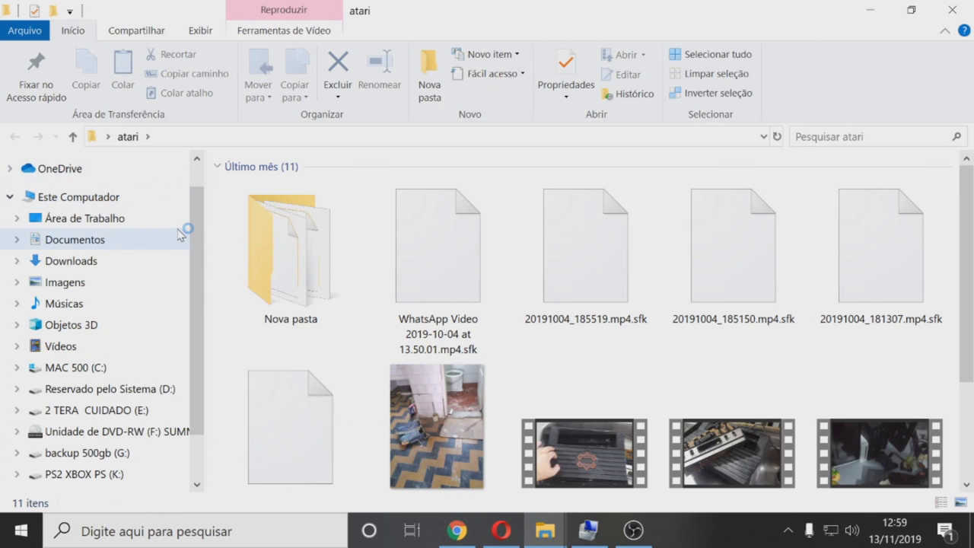
{"action": "left_click", "coordinate": [951, 12]}
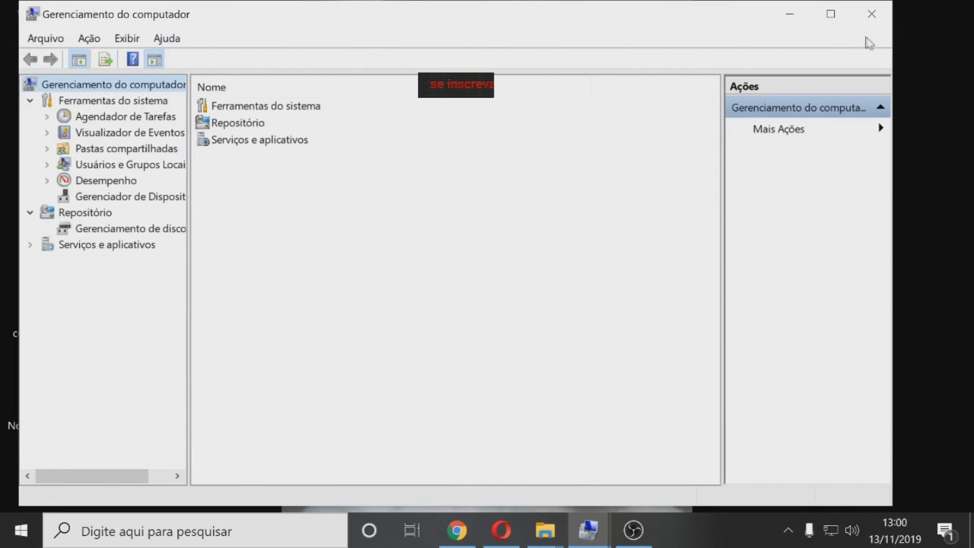
{"action": "left_click", "coordinate": [872, 14]}
{"action": "left_click", "coordinate": [587, 530]}
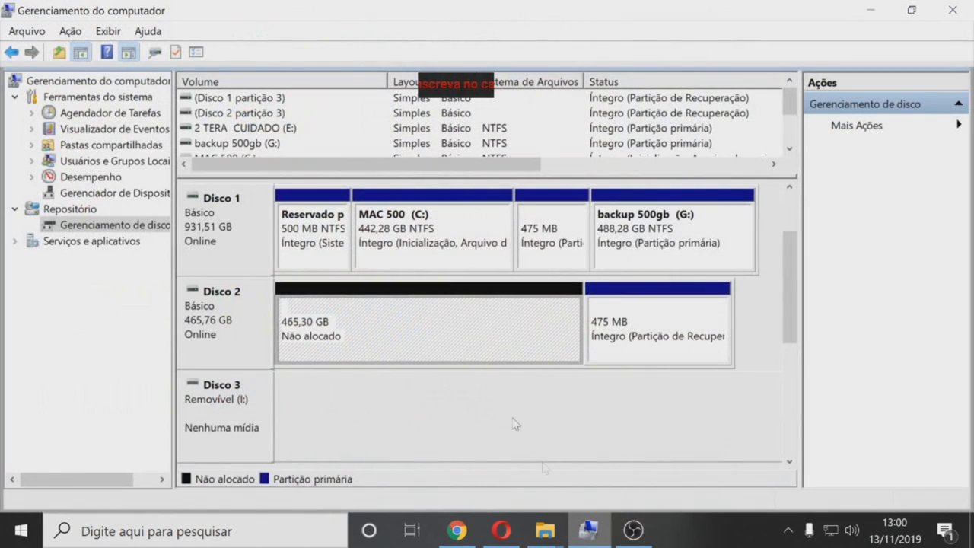
{"action": "left_click_drag", "start_coordinate": [441, 175], "coordinate": [450, 263]}
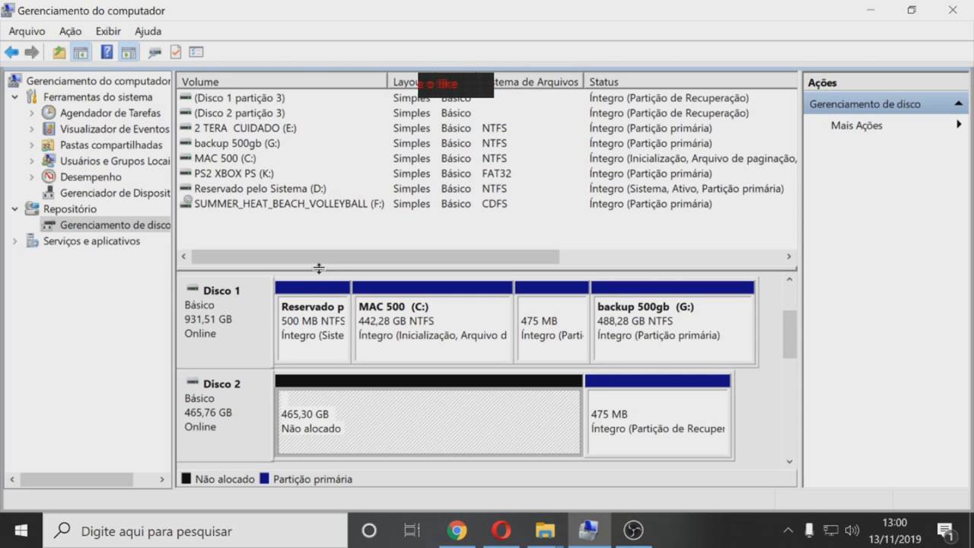
Step: Examine the volume information in the properties of Disk 2's unallocated space
{"action": "right_click", "coordinate": [375, 428]}
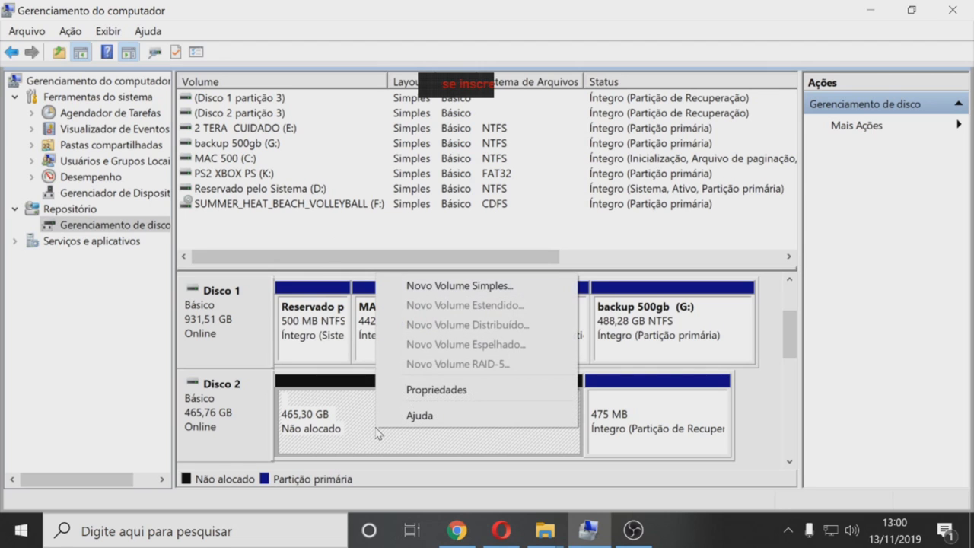
{"action": "right_click", "coordinate": [336, 418]}
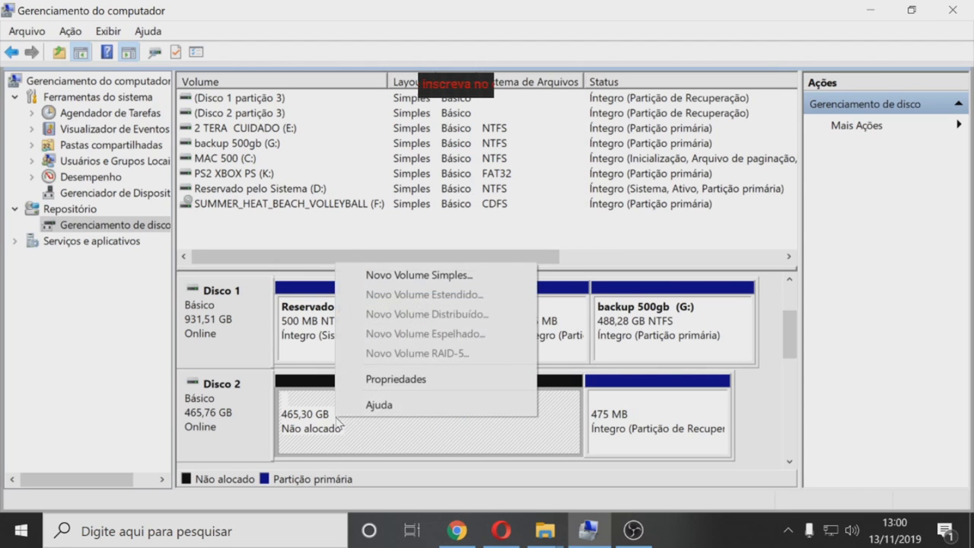
{"action": "left_click", "coordinate": [369, 380]}
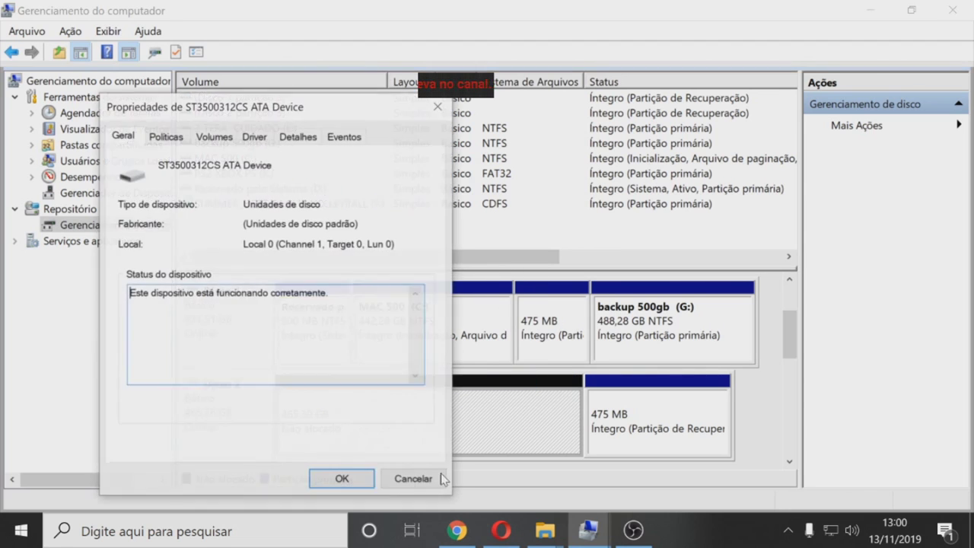
{"action": "left_click", "coordinate": [199, 137]}
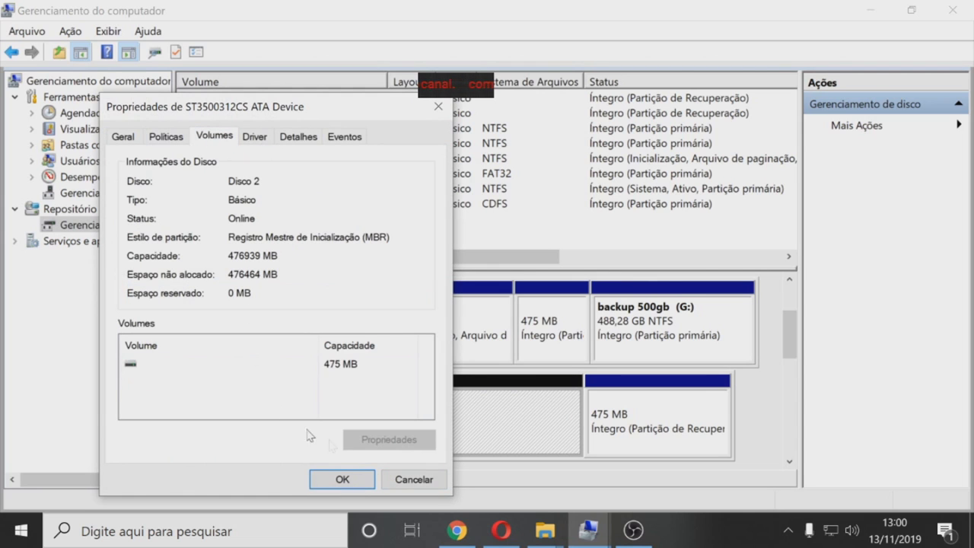
{"action": "left_click", "coordinate": [343, 480]}
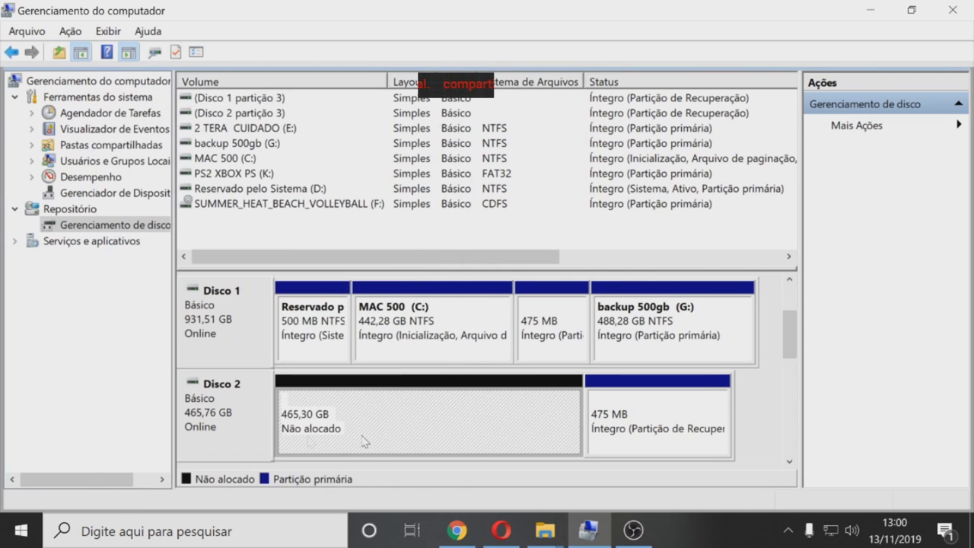
{"action": "right_click", "coordinate": [241, 424]}
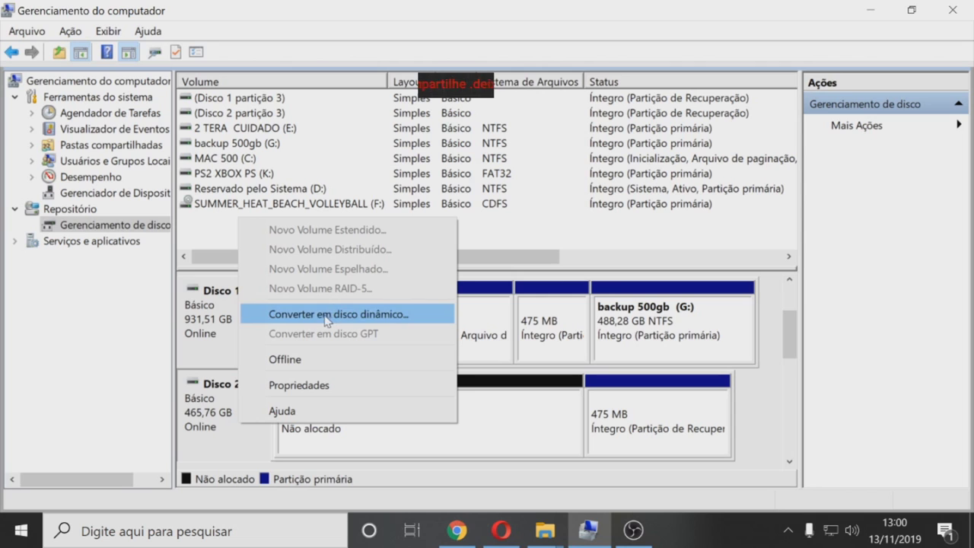
{"action": "left_click", "coordinate": [244, 450]}
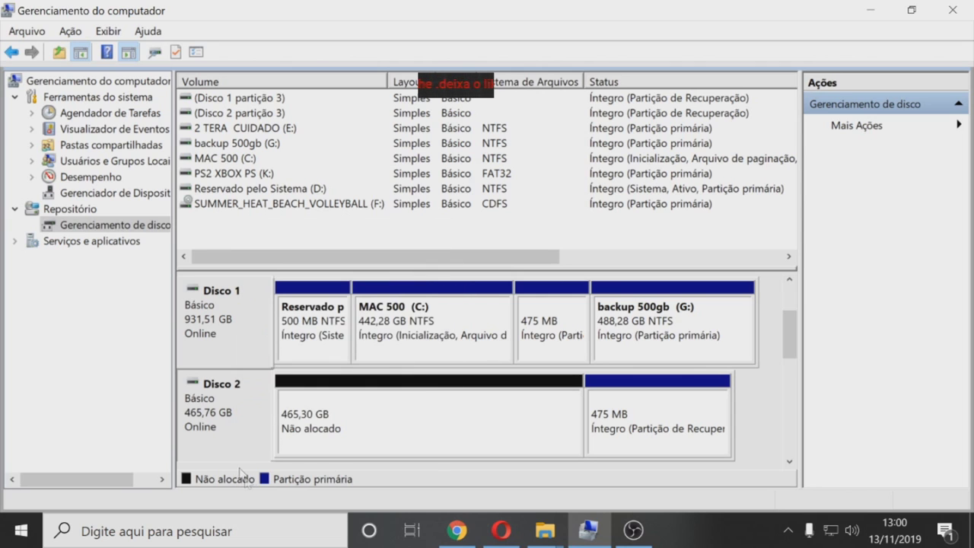
{"action": "right_click", "coordinate": [326, 426]}
{"action": "right_click", "coordinate": [584, 434]}
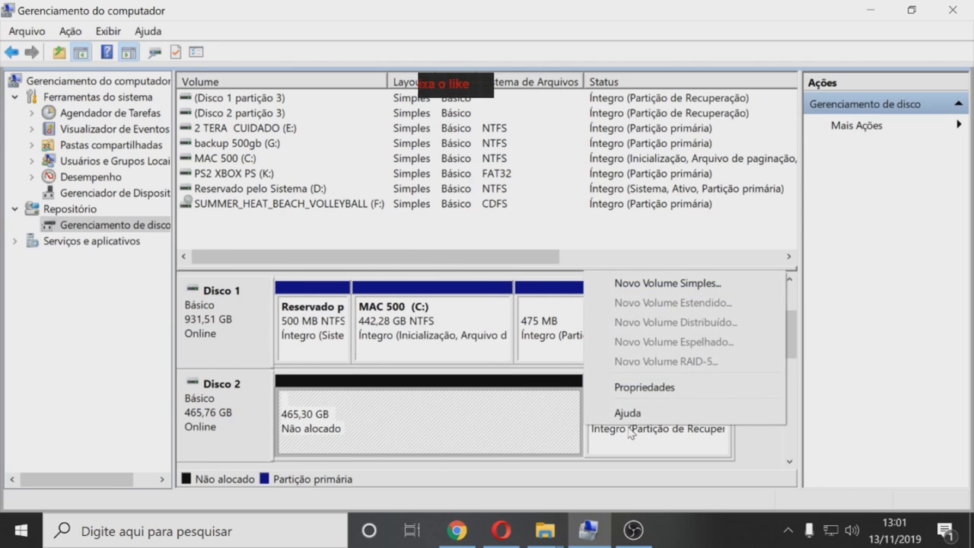
{"action": "left_click", "coordinate": [629, 436]}
{"action": "right_click", "coordinate": [628, 436]}
{"action": "left_click", "coordinate": [645, 437]}
{"action": "left_click", "coordinate": [551, 414]}
Step: Check the device status in the general properties of Disk 2's unallocated space
{"action": "right_click", "coordinate": [539, 418]}
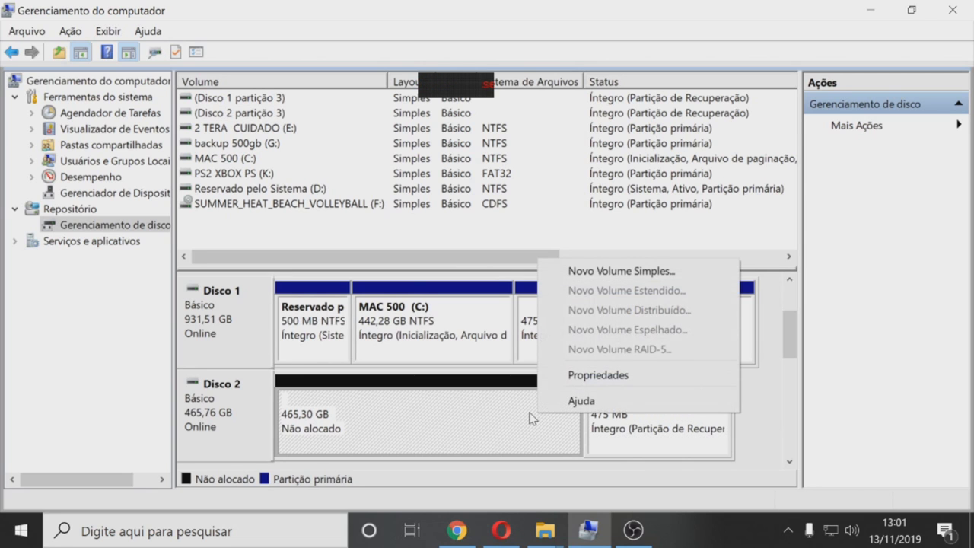
{"action": "left_click", "coordinate": [556, 373]}
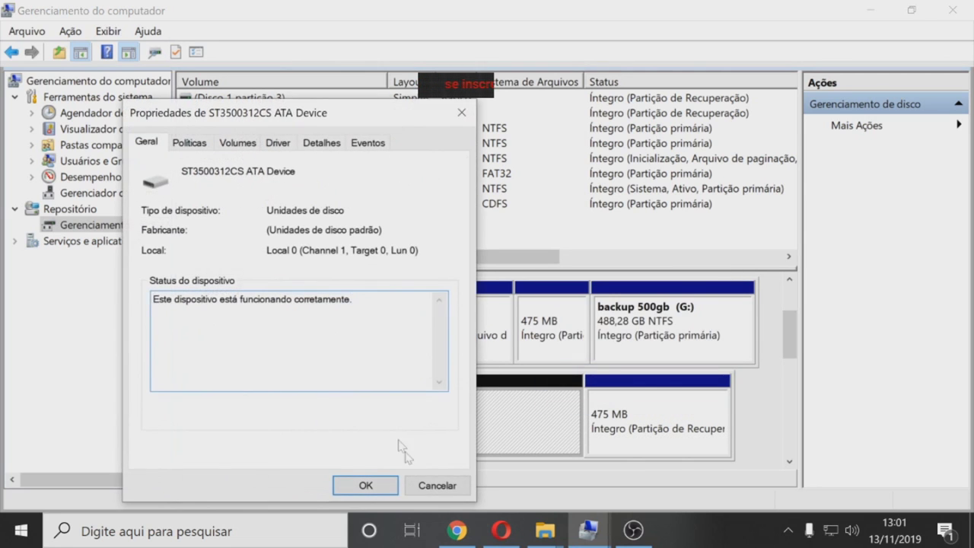
{"action": "left_click", "coordinate": [436, 481]}
Step: Start a new simple volume in Disk 2's unallocated space, keeping the default size, and assign it drive letter P
{"action": "right_click", "coordinate": [516, 429]}
{"action": "left_click", "coordinate": [590, 292]}
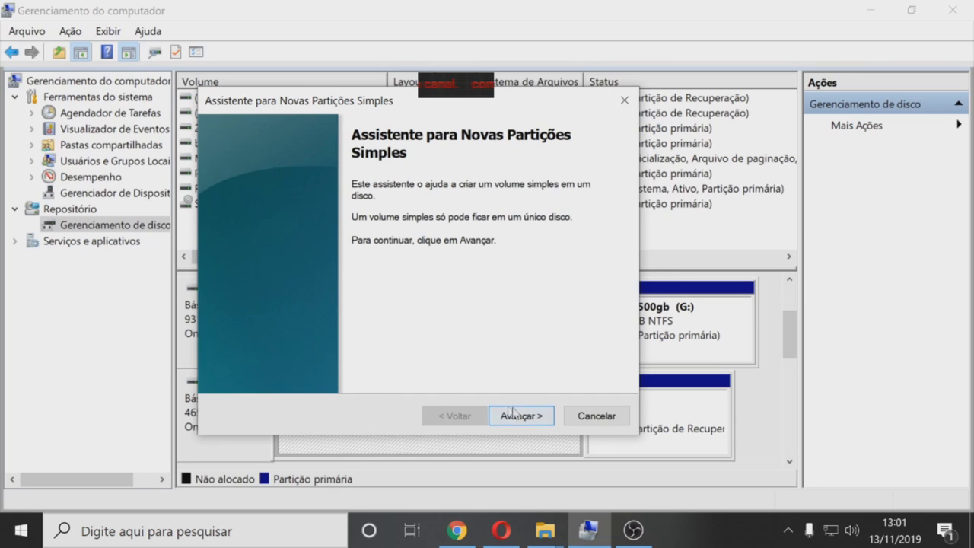
{"action": "left_click", "coordinate": [513, 415]}
{"action": "left_click", "coordinate": [518, 426]}
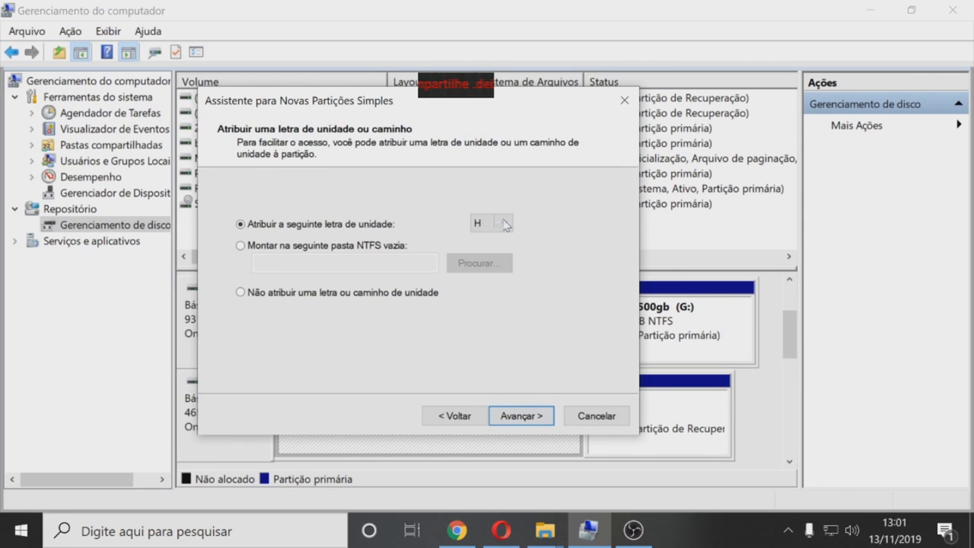
{"action": "left_click", "coordinate": [481, 224]}
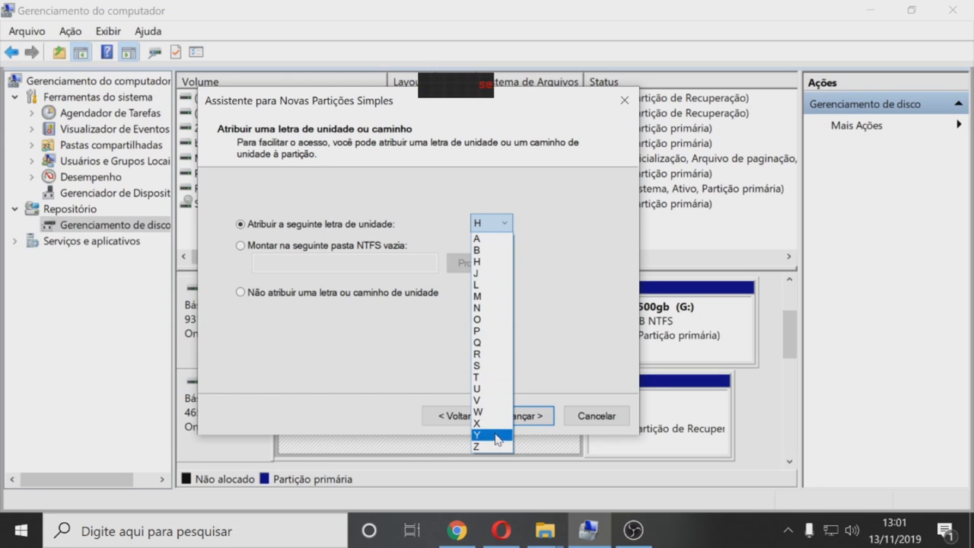
{"action": "left_click", "coordinate": [482, 332]}
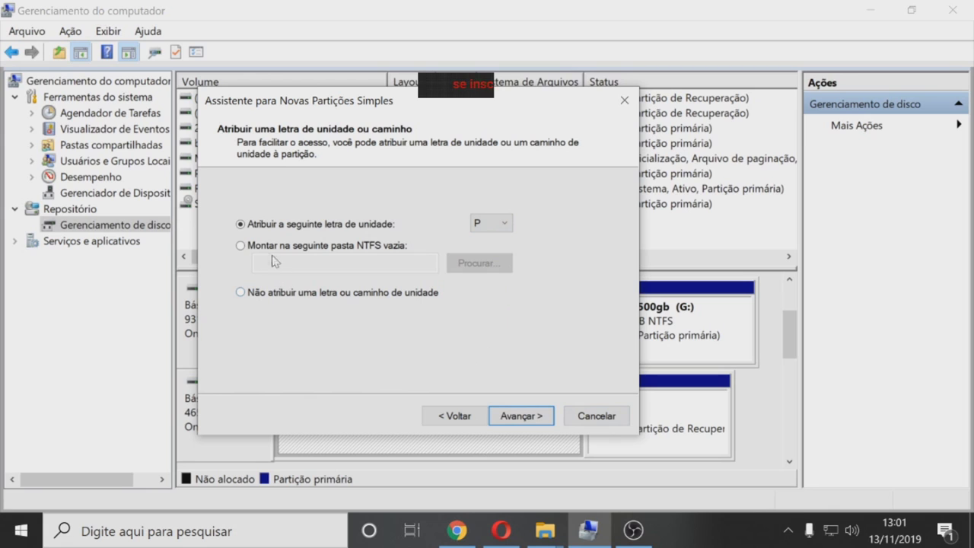
{"action": "left_click", "coordinate": [536, 418]}
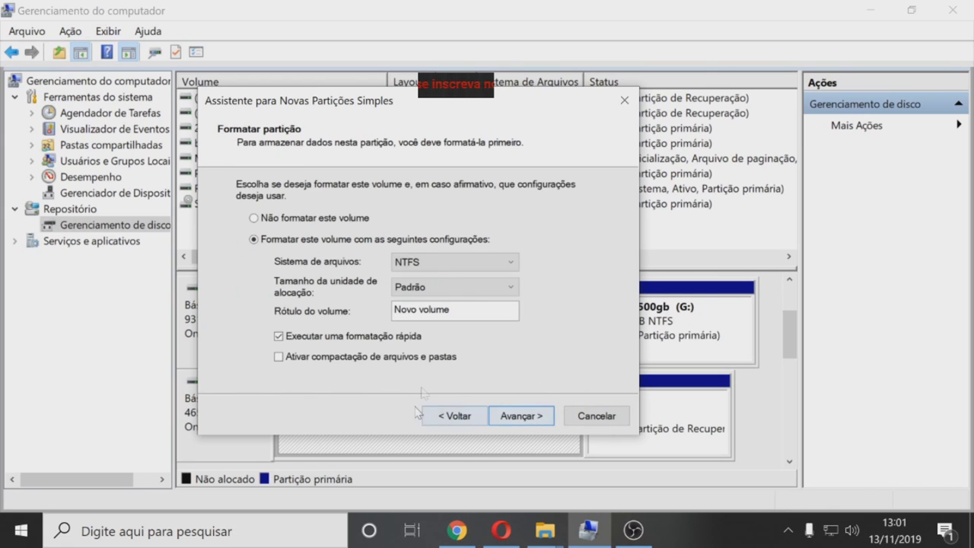
Step: Label the new volume ps2 fat, keep NTFS with quick formatting, and finish creating the partition
{"action": "key", "text": "Tab"}
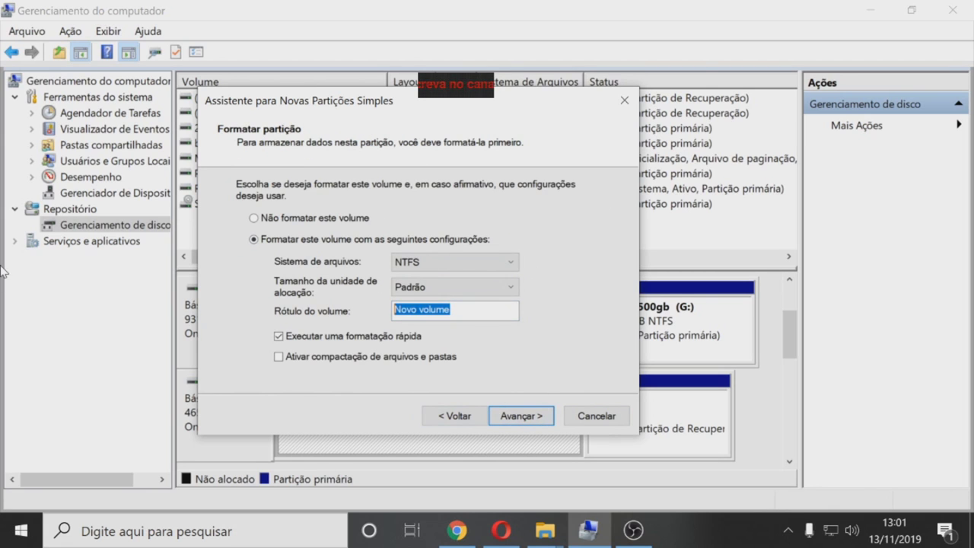
{"action": "type", "text": "ps2 fat"}
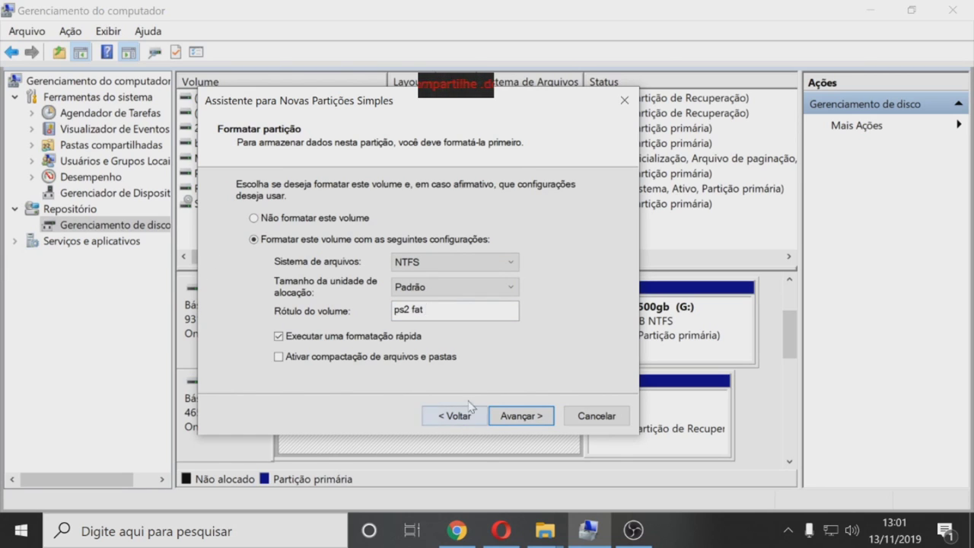
{"action": "left_click", "coordinate": [539, 419]}
{"action": "left_click", "coordinate": [521, 356]}
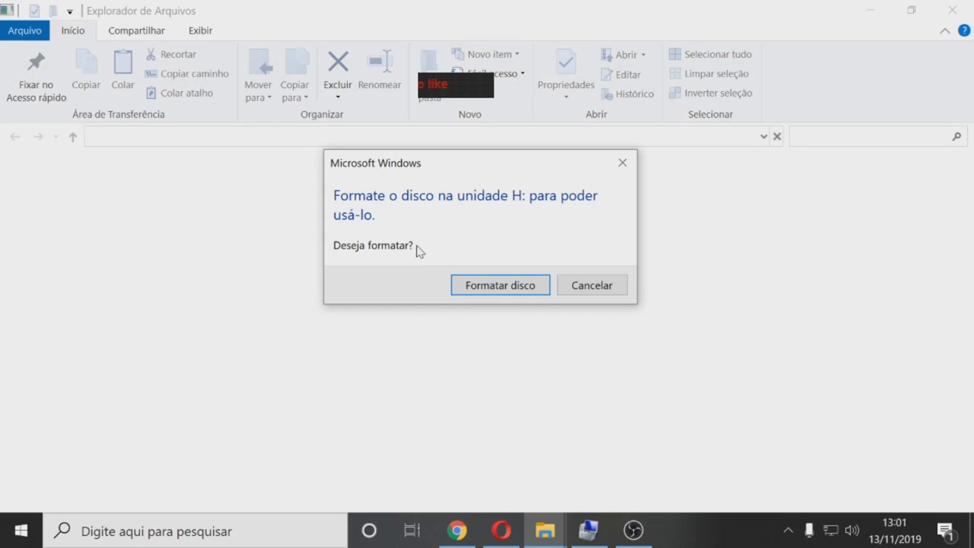
Step: Try to quick-format drive H: as NTFS with the volume label ps2 fat and close the remaining format dialogs
{"action": "left_click", "coordinate": [509, 292]}
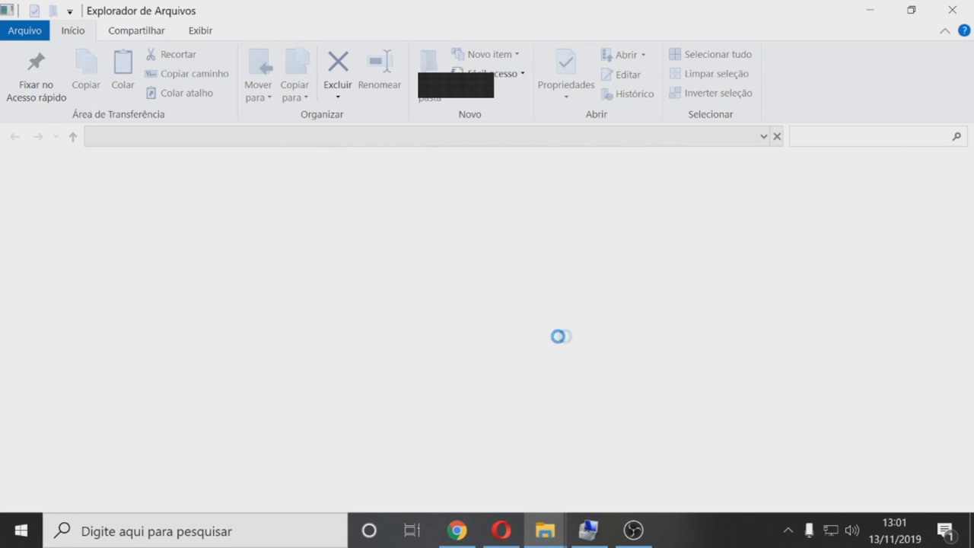
{"action": "left_click_drag", "start_coordinate": [151, 80], "coordinate": [513, 58]}
{"action": "left_click", "coordinate": [485, 145]}
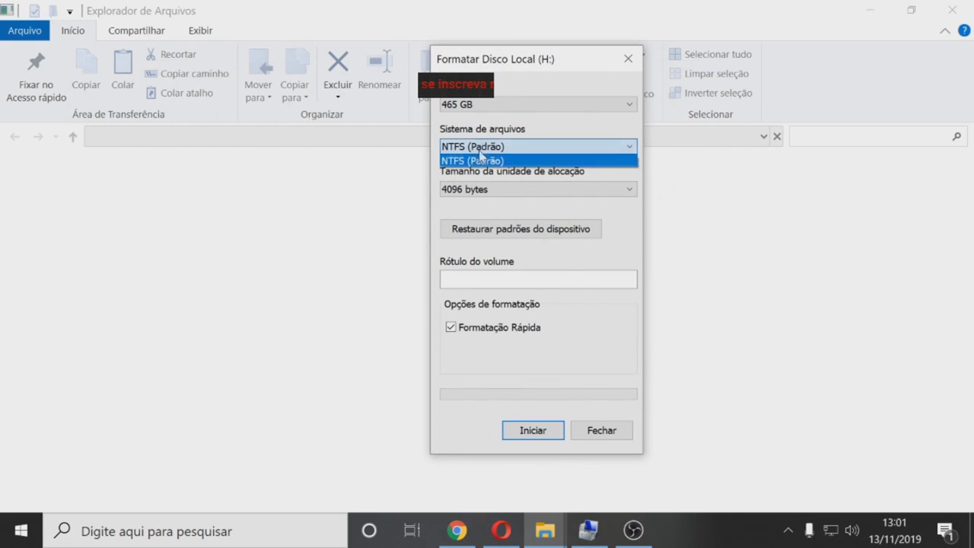
{"action": "left_click", "coordinate": [542, 385]}
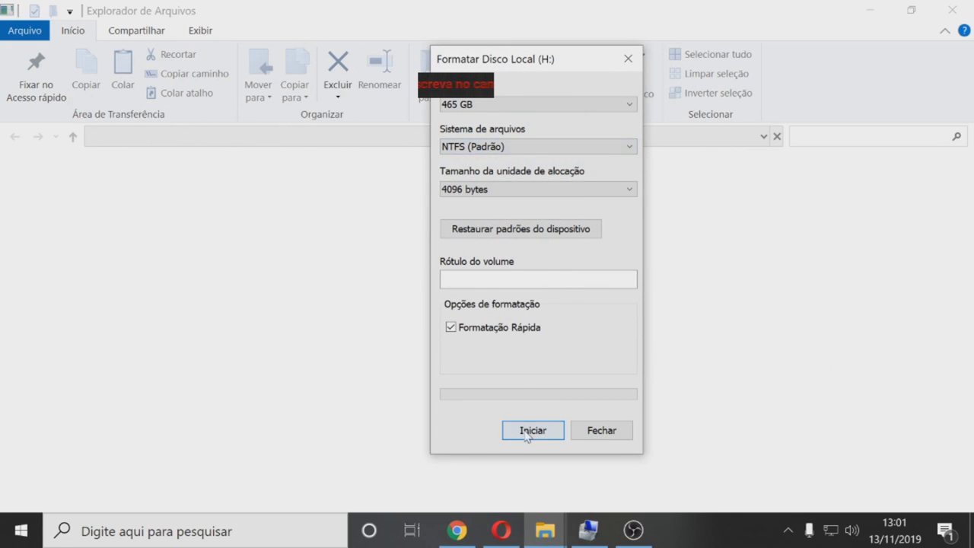
{"action": "left_click", "coordinate": [538, 280]}
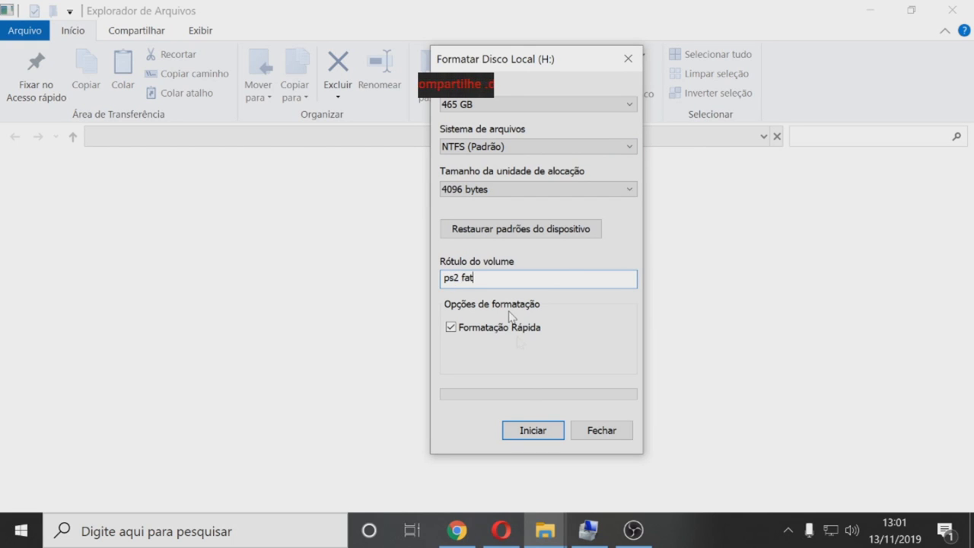
{"action": "left_click", "coordinate": [526, 441]}
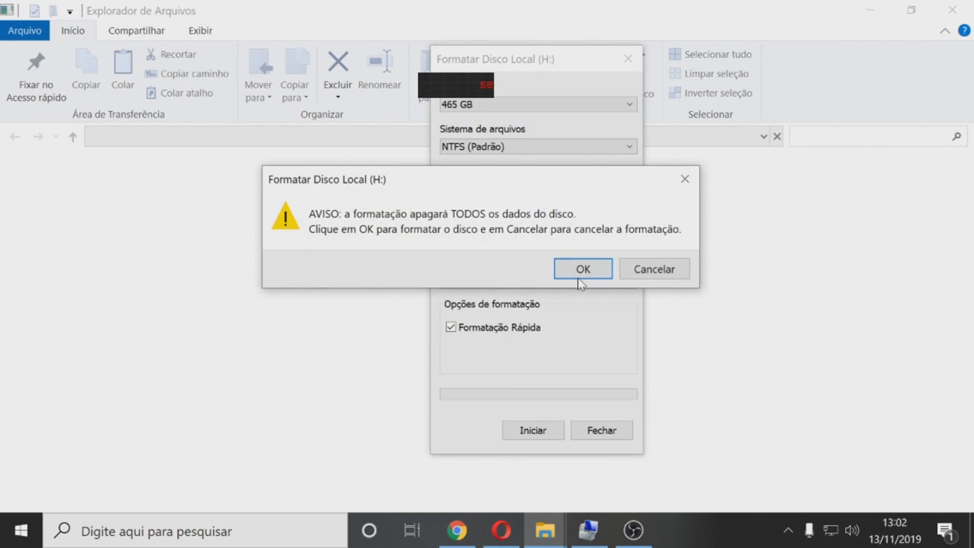
{"action": "left_click", "coordinate": [578, 277]}
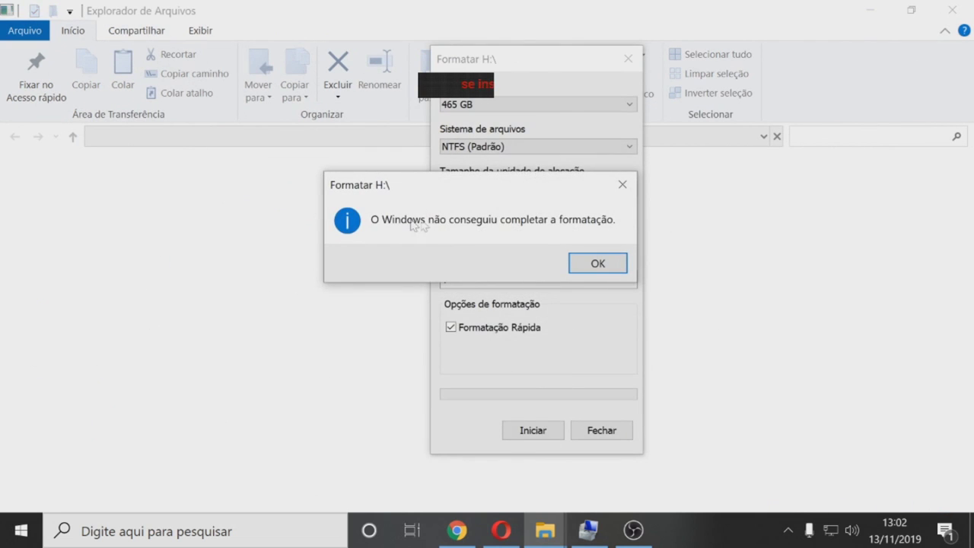
{"action": "left_click", "coordinate": [578, 268]}
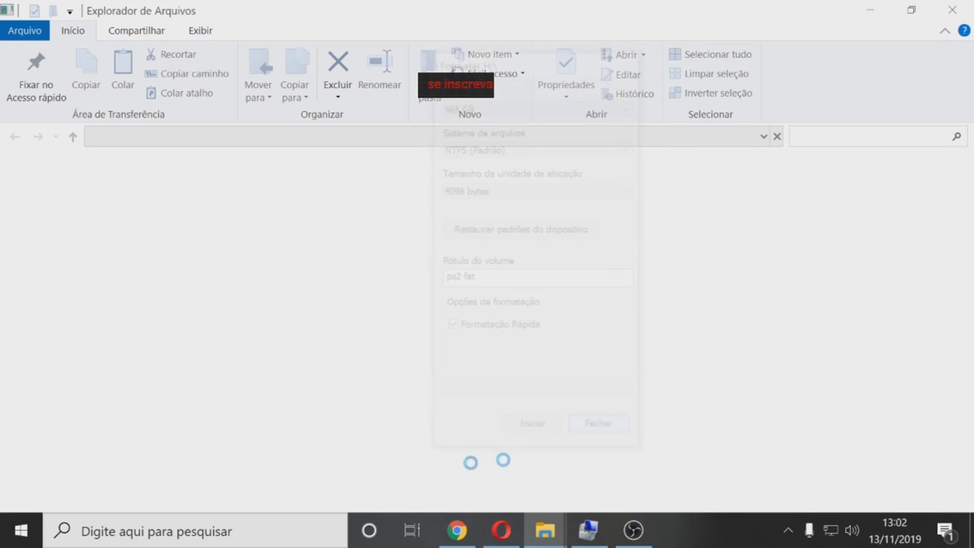
{"action": "left_click", "coordinate": [584, 306]}
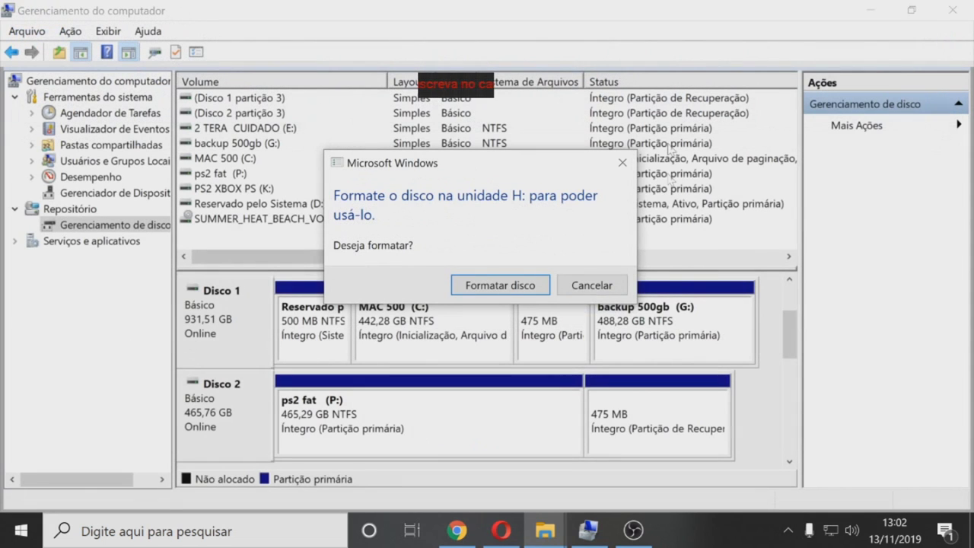
{"action": "left_click", "coordinate": [517, 284]}
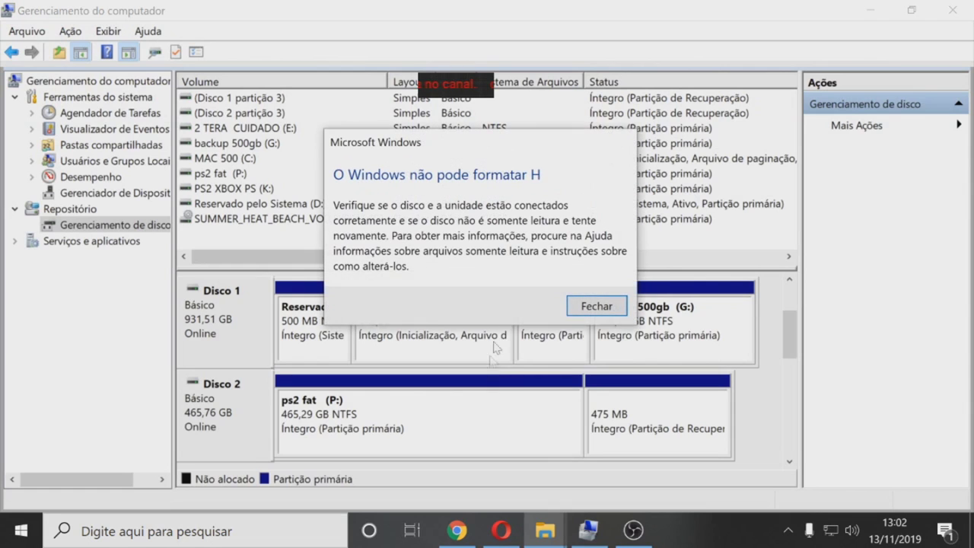
{"action": "left_click", "coordinate": [593, 307]}
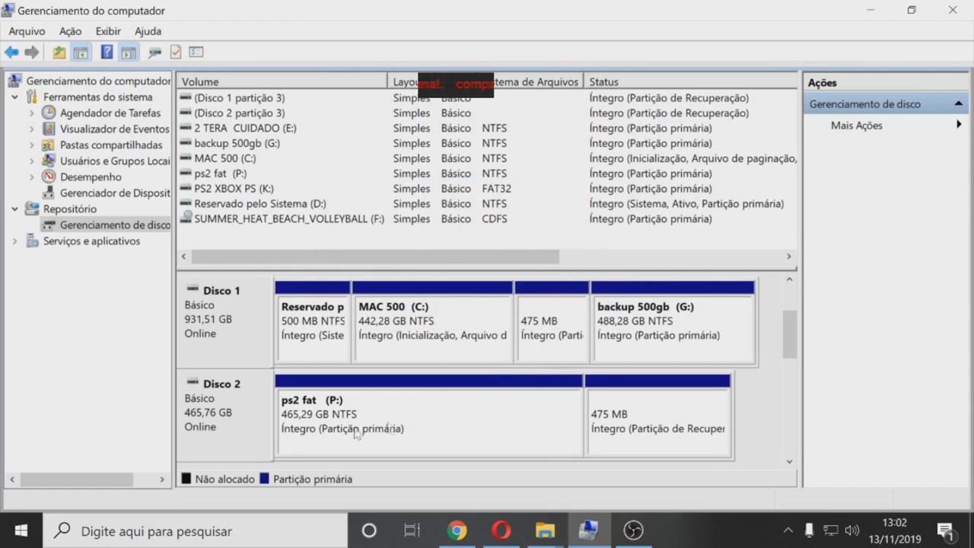
Step: Quick-format drive P: on Disk 2 as NTFS, keeping the volume label ps2 fat, and select the volume in the list
{"action": "left_click", "coordinate": [333, 414]}
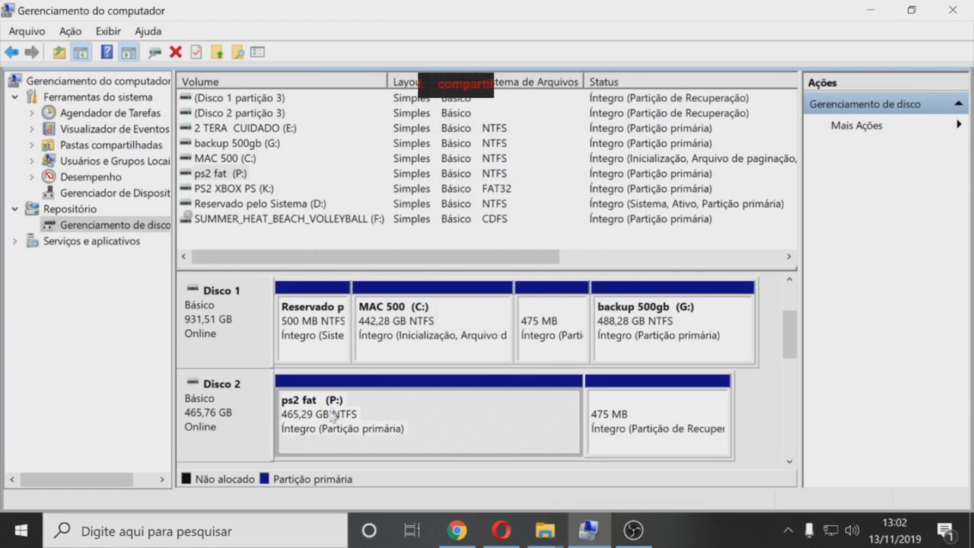
{"action": "right_click", "coordinate": [375, 420]}
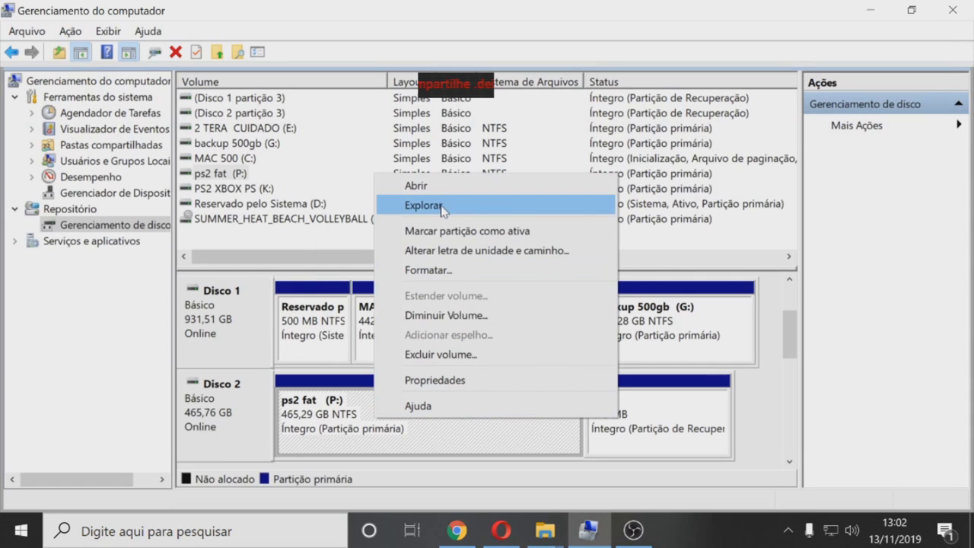
{"action": "left_click", "coordinate": [442, 270]}
{"action": "left_click", "coordinate": [510, 338]}
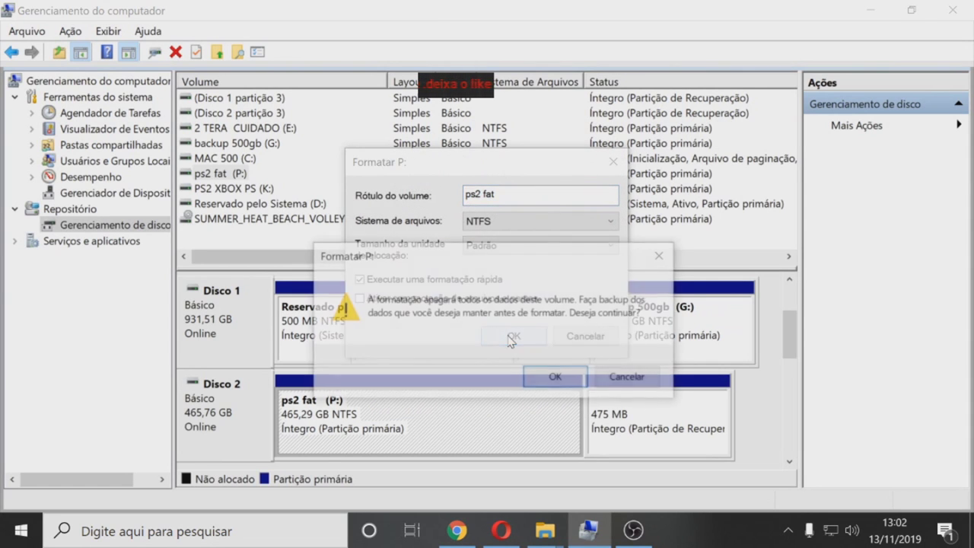
{"action": "left_click", "coordinate": [550, 378]}
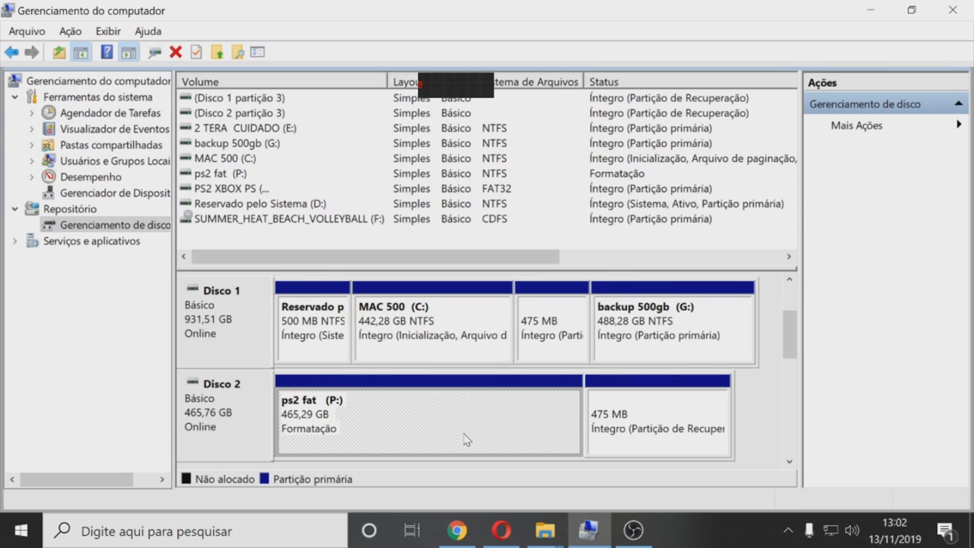
{"action": "left_click", "coordinate": [227, 175]}
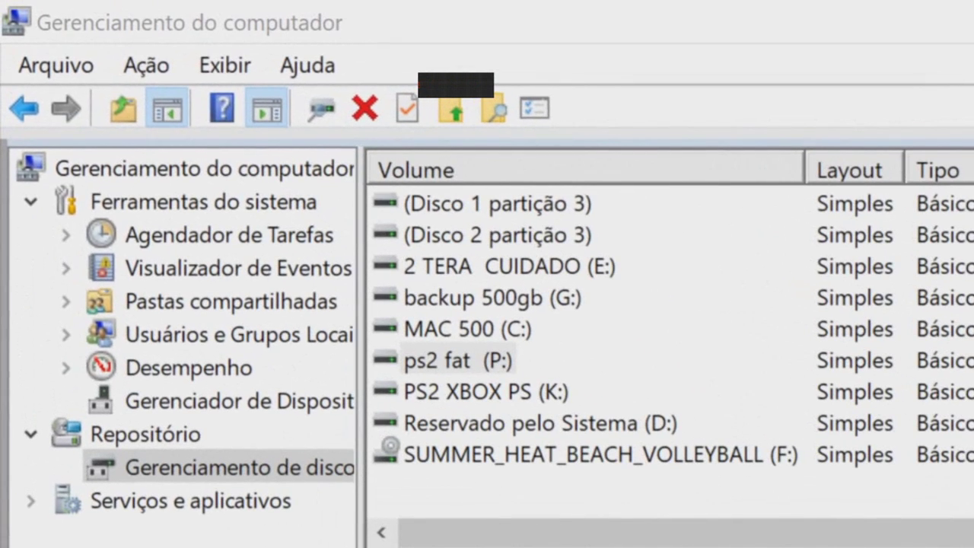
{"action": "left_click", "coordinate": [420, 370]}
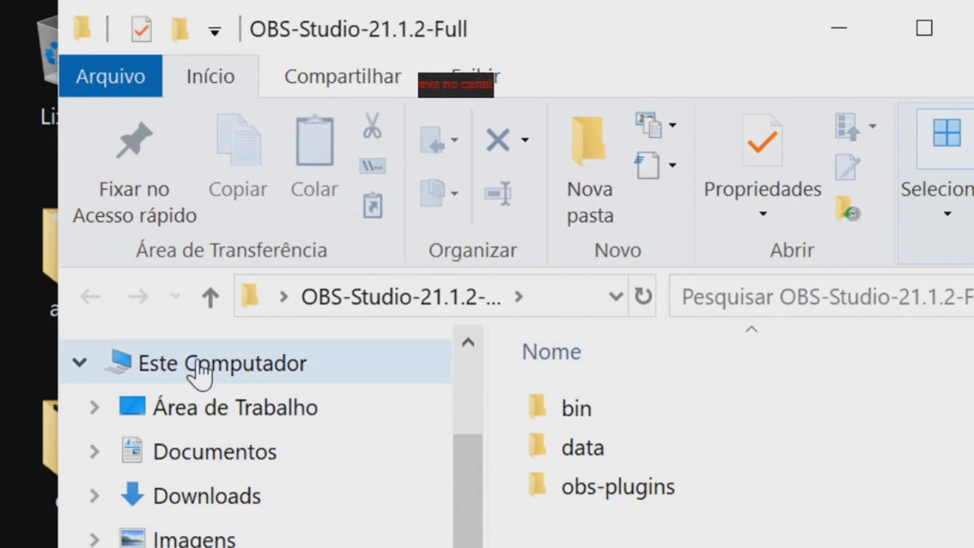
Step: Open Computer Management from This PC in File Explorer and show Disk Management
{"action": "left_click", "coordinate": [300, 368]}
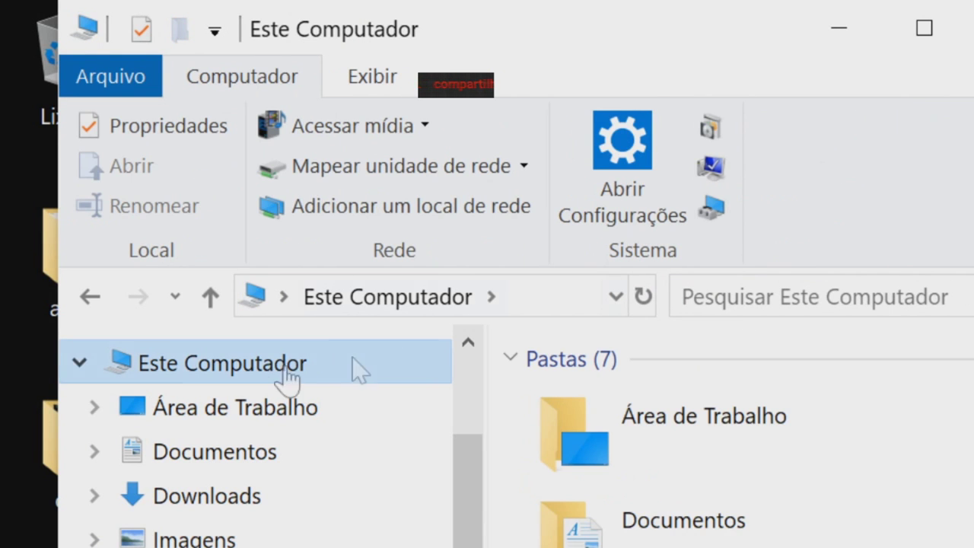
{"action": "right_click", "coordinate": [214, 367]}
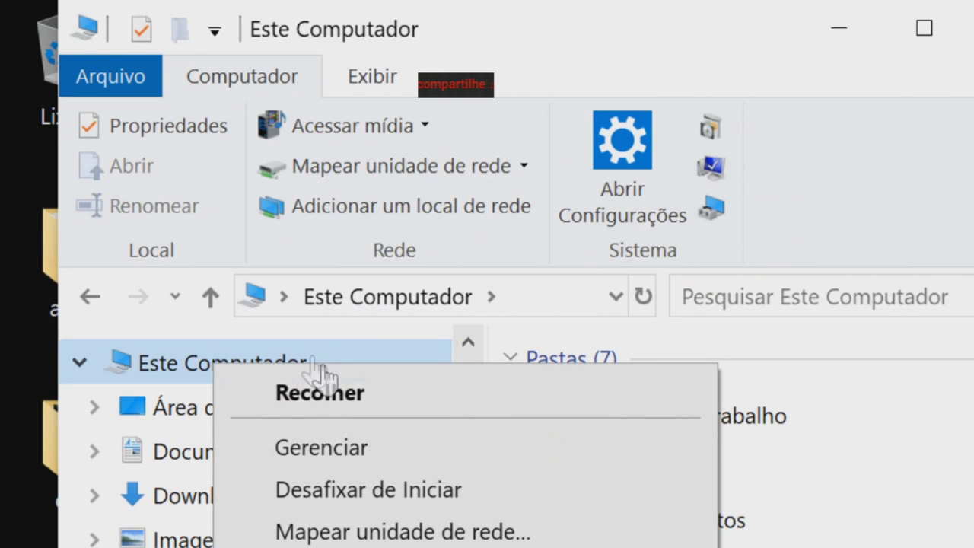
{"action": "left_click", "coordinate": [384, 449]}
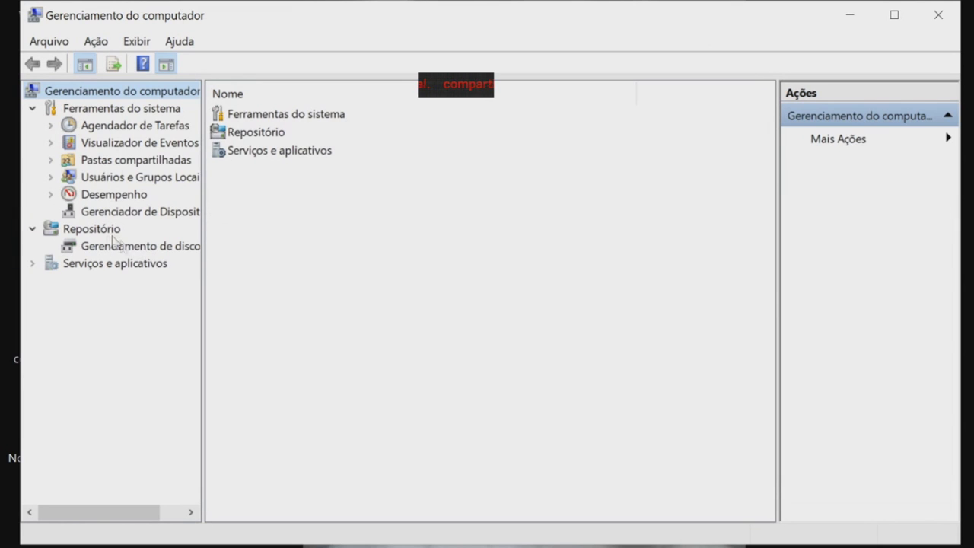
{"action": "left_click", "coordinate": [157, 252]}
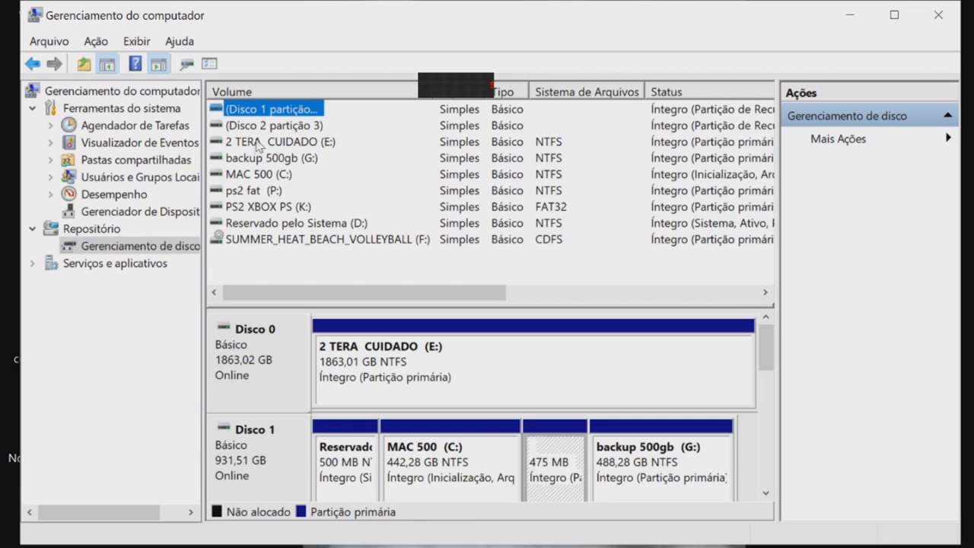
Step: Compare the ps2 fat (P:), PS2 XBOX PS (K:) and 2 TERA CUIDADO (E:) volumes with their physical disks to identify the PS2 drive
{"action": "left_click", "coordinate": [260, 191]}
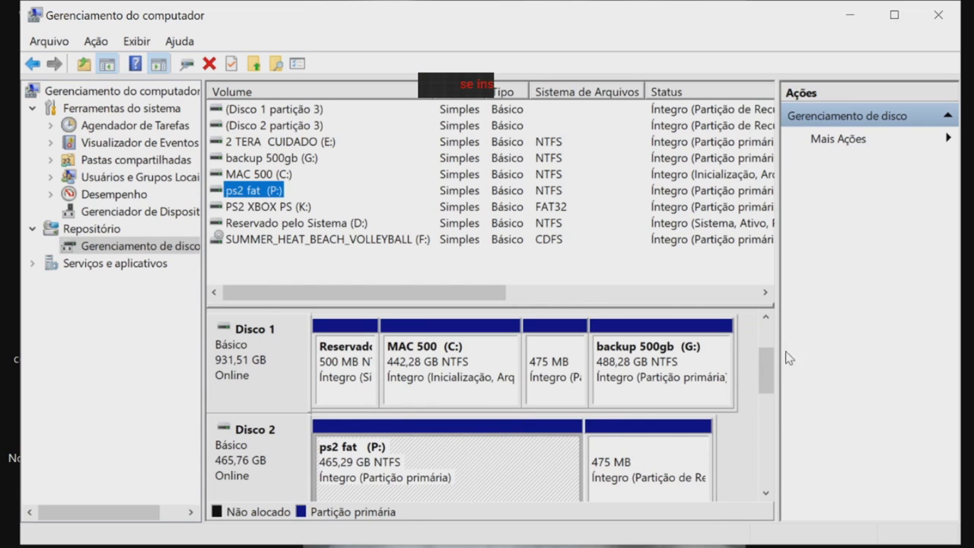
{"action": "left_click_drag", "start_coordinate": [765, 369], "coordinate": [768, 457]}
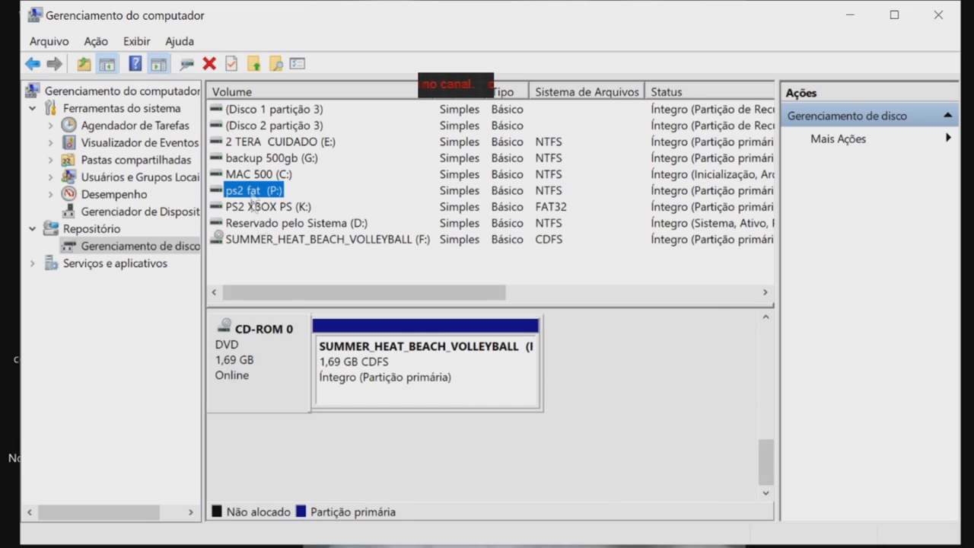
{"action": "left_click", "coordinate": [356, 344]}
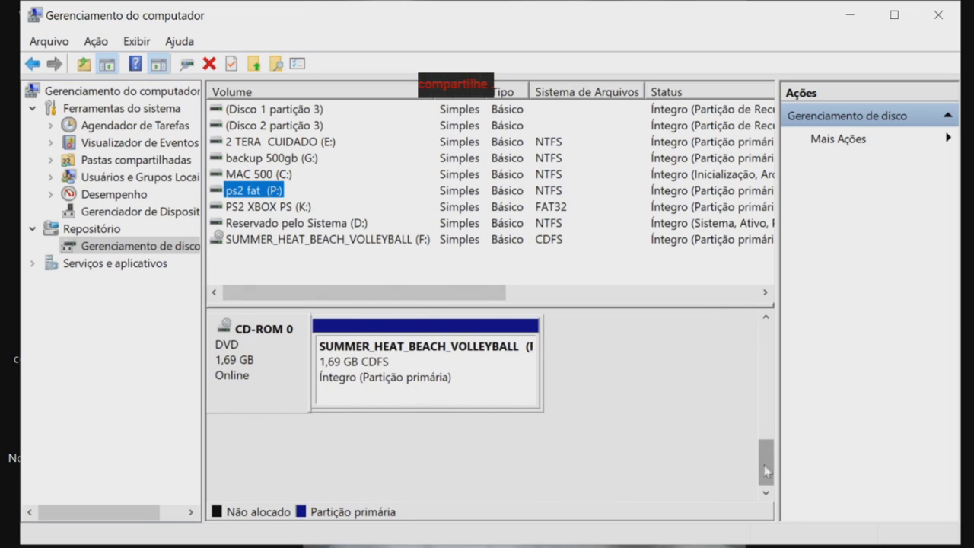
{"action": "scroll", "coordinate": [766, 461], "scroll_direction": "up", "scroll_amount": 2}
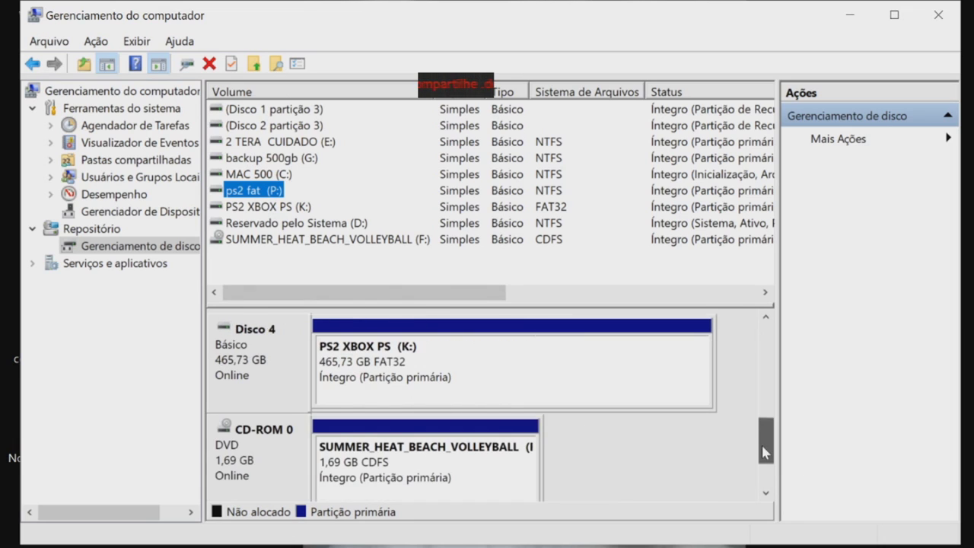
{"action": "left_click", "coordinate": [382, 373]}
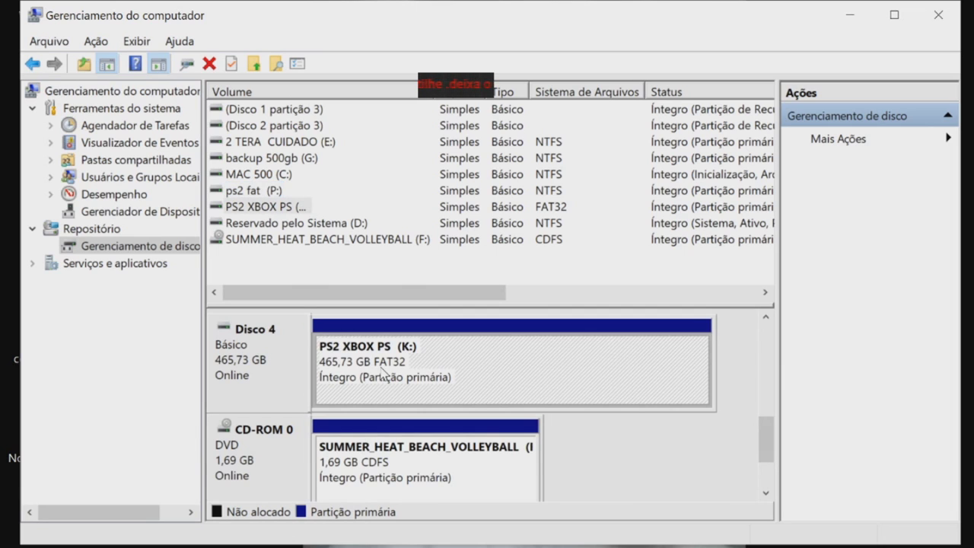
{"action": "left_click", "coordinate": [232, 210]}
{"action": "left_click_drag", "start_coordinate": [766, 449], "coordinate": [765, 339]}
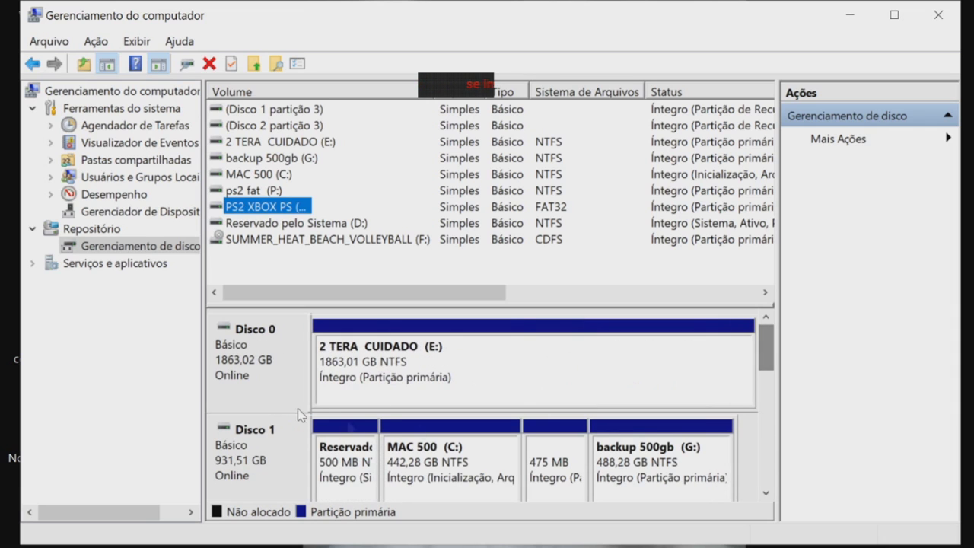
{"action": "left_click", "coordinate": [368, 373]}
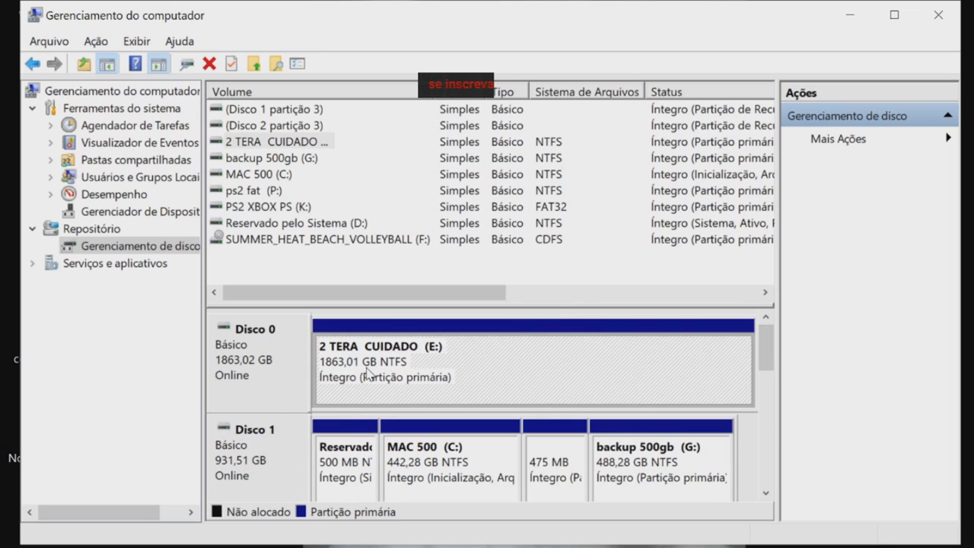
{"action": "left_click", "coordinate": [238, 143]}
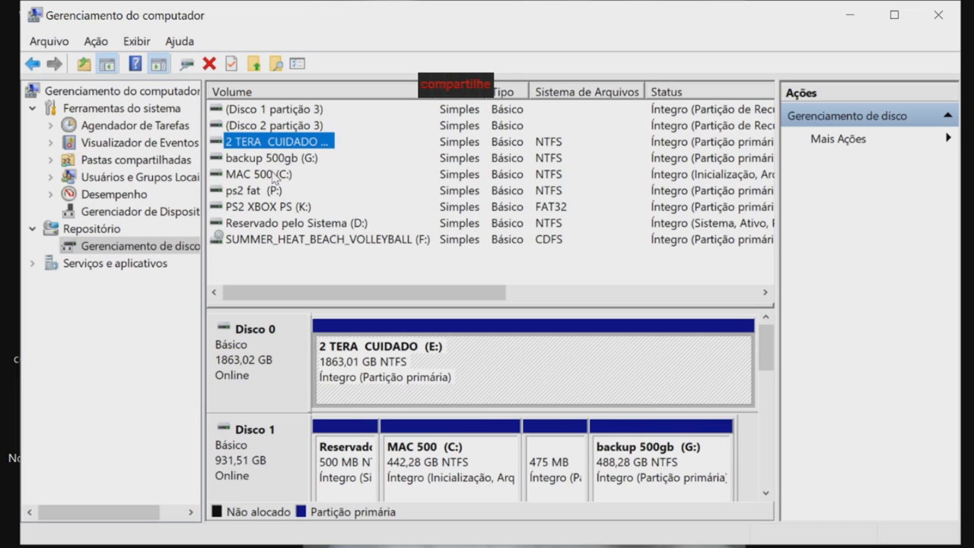
{"action": "left_click", "coordinate": [244, 193]}
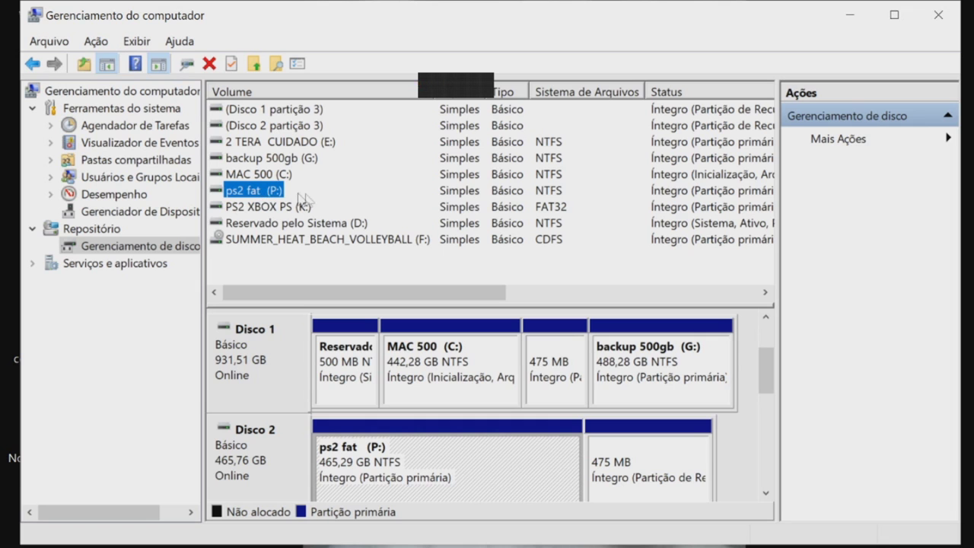
Step: Narrow the volume list's Status column to bring capacity and free space beside the volume names, and select ps2 fat (P:)
{"action": "left_click_drag", "start_coordinate": [491, 292], "coordinate": [702, 284]}
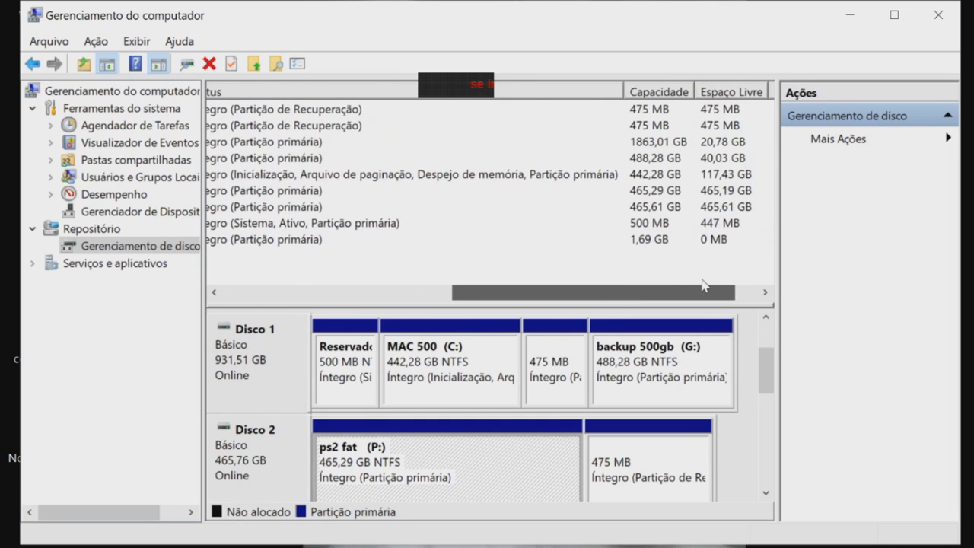
{"action": "left_click_drag", "start_coordinate": [626, 92], "coordinate": [266, 93]}
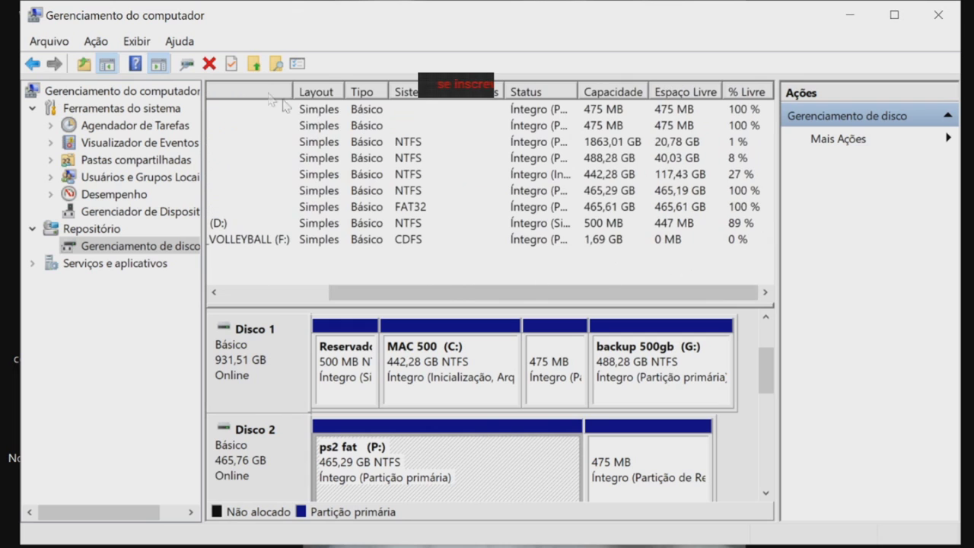
{"action": "left_click_drag", "start_coordinate": [525, 297], "coordinate": [428, 296]}
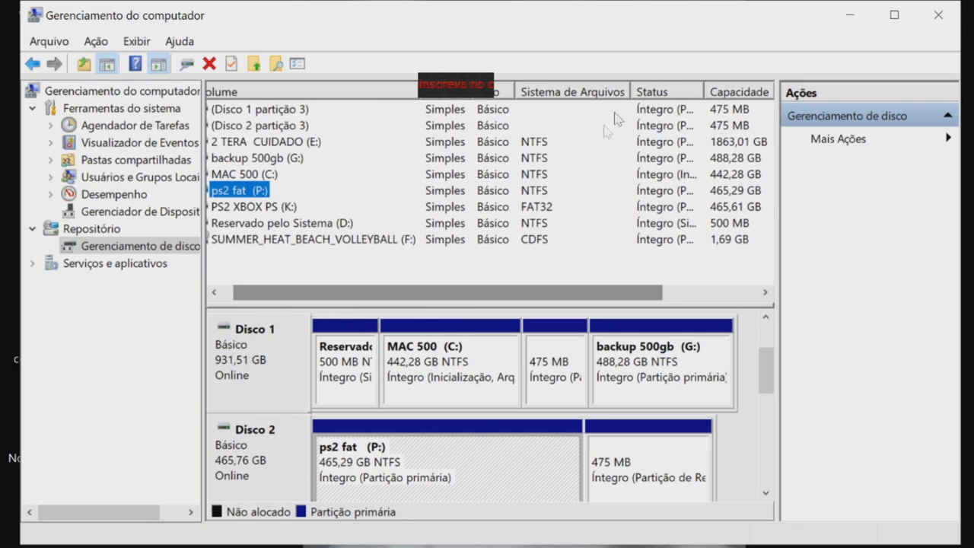
{"action": "left_click_drag", "start_coordinate": [702, 89], "coordinate": [609, 91]}
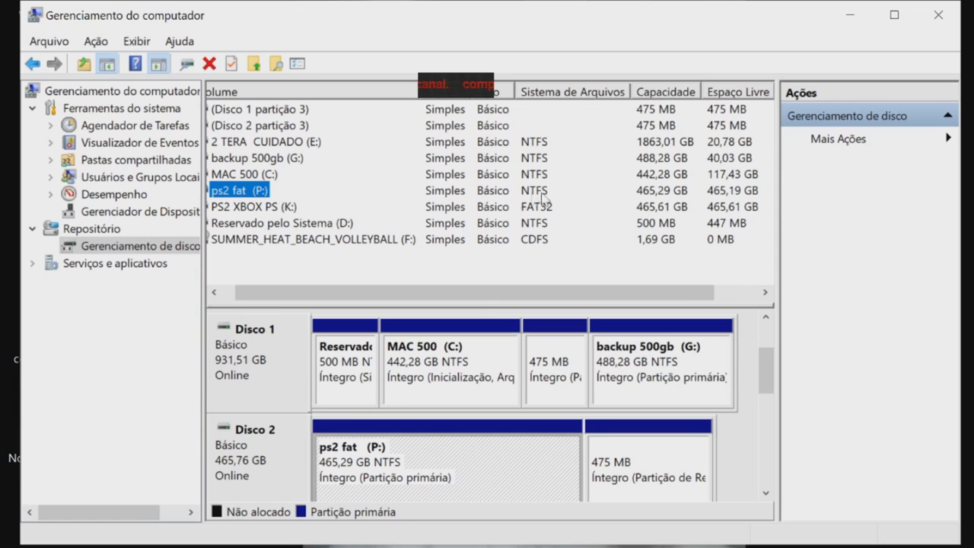
{"action": "left_click", "coordinate": [260, 193]}
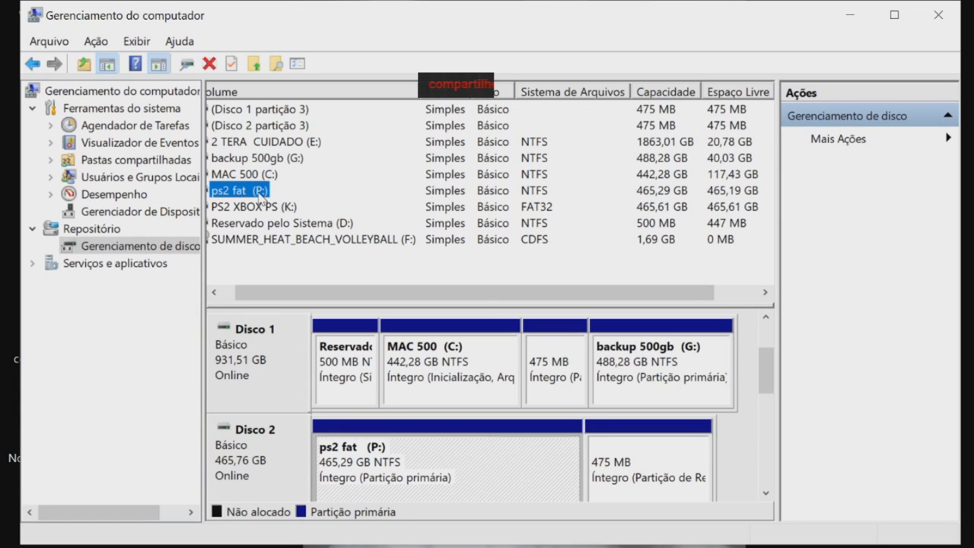
Step: Delete the ps2 fat (P:) volume from Disk 2, accepting the loss of its data
{"action": "right_click", "coordinate": [482, 462]}
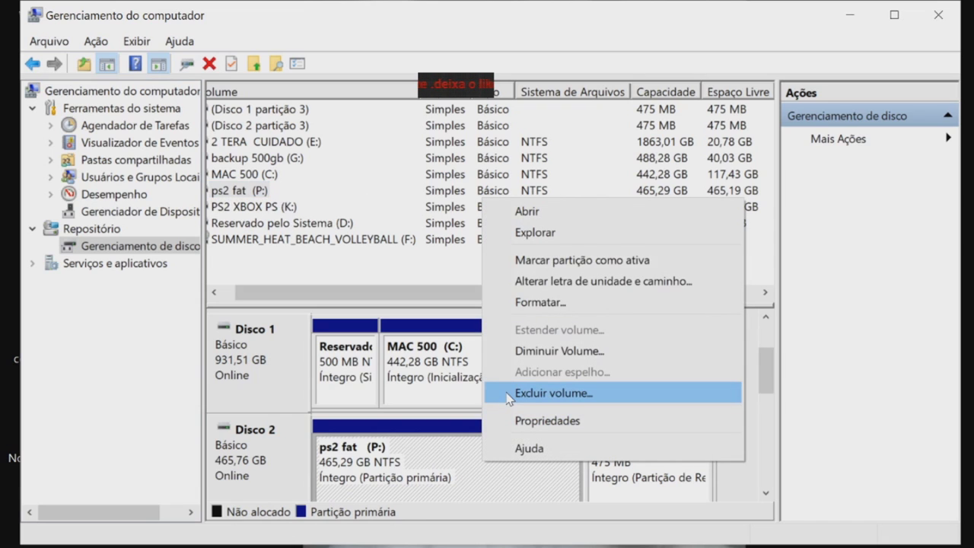
{"action": "left_click", "coordinate": [435, 484]}
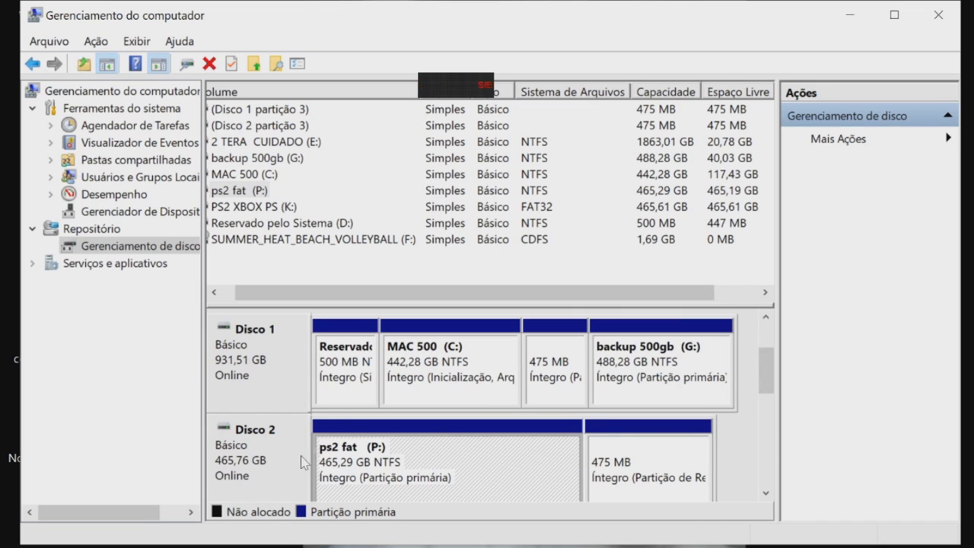
{"action": "right_click", "coordinate": [374, 449]}
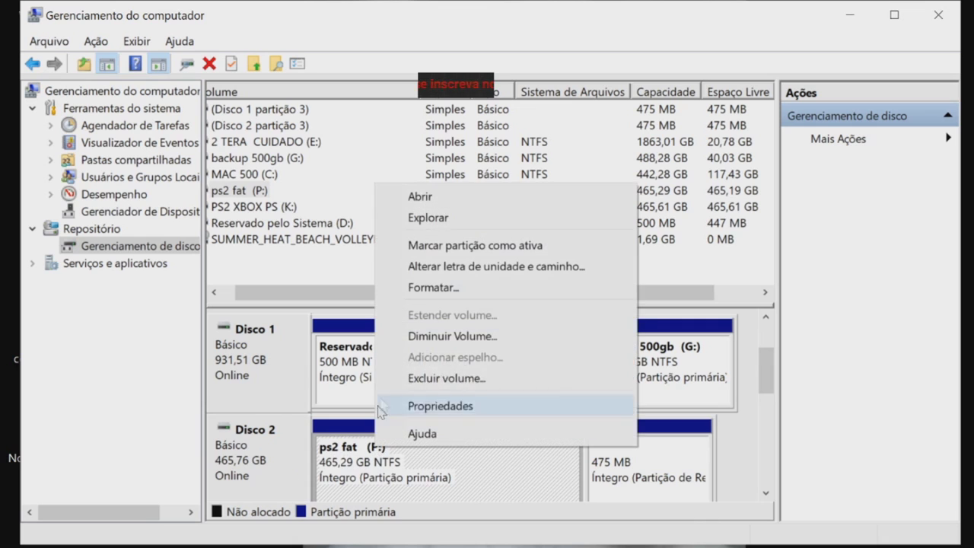
{"action": "left_click", "coordinate": [412, 378]}
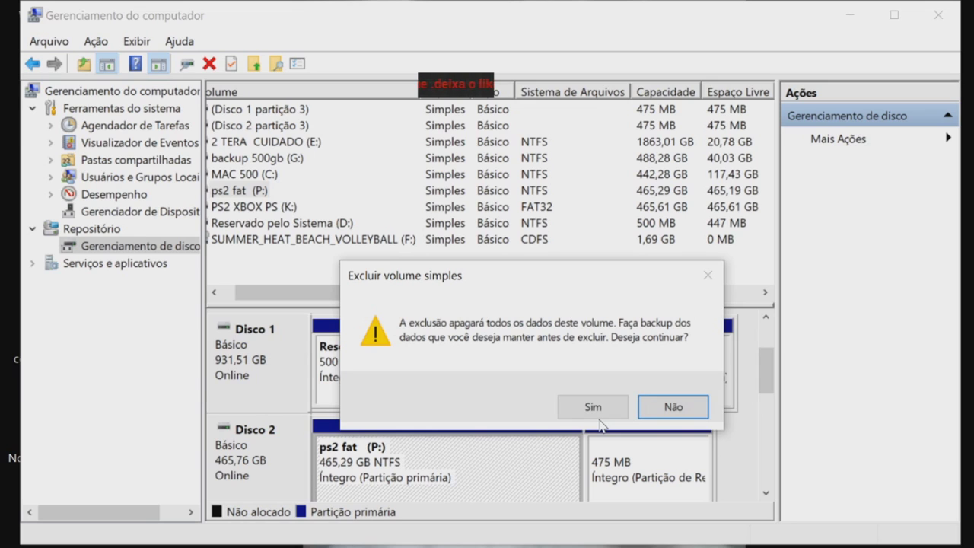
{"action": "left_click", "coordinate": [597, 411]}
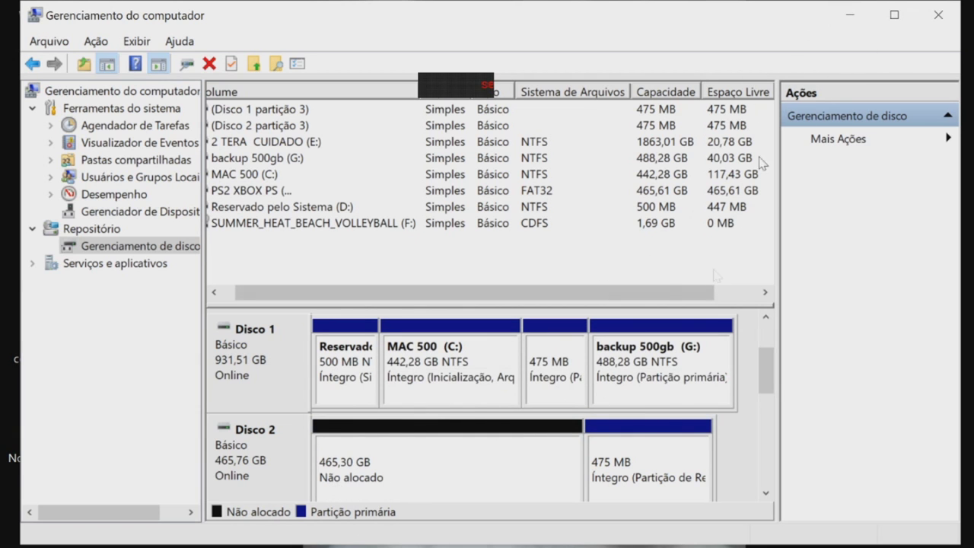
Step: Minimize Computer Management and open the WinHIIP_V1.7.6 folder on the desktop
{"action": "left_click", "coordinate": [850, 15]}
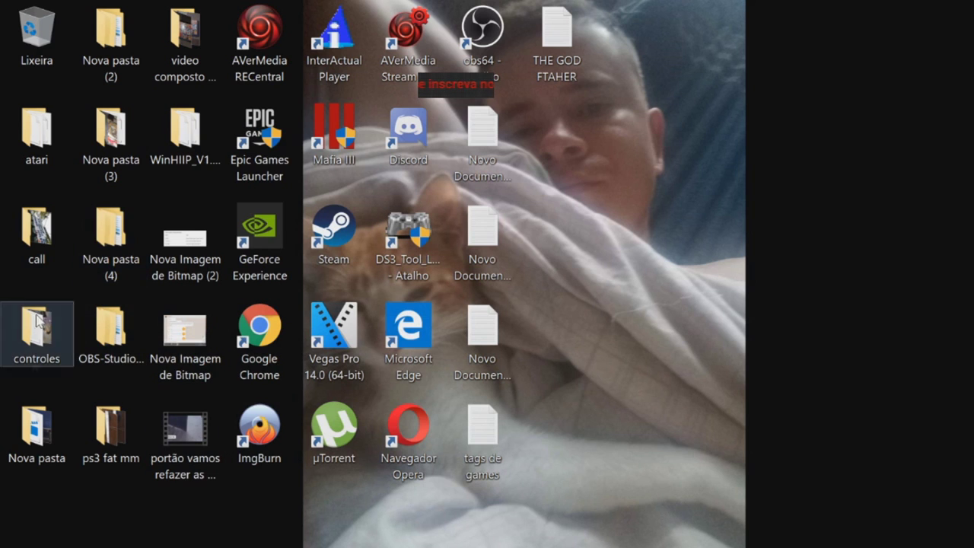
{"action": "left_click", "coordinate": [196, 129]}
{"action": "double_click", "coordinate": [201, 123]}
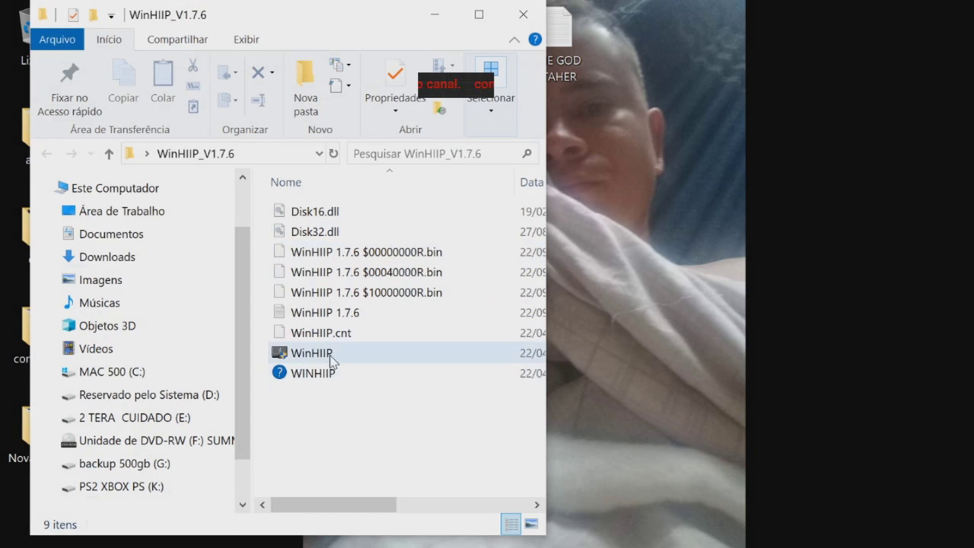
Step: Run WinHIIP as administrator, dismiss its About window, and minimize the WinHIIP_V1.7.6 folder
{"action": "right_click", "coordinate": [331, 360]}
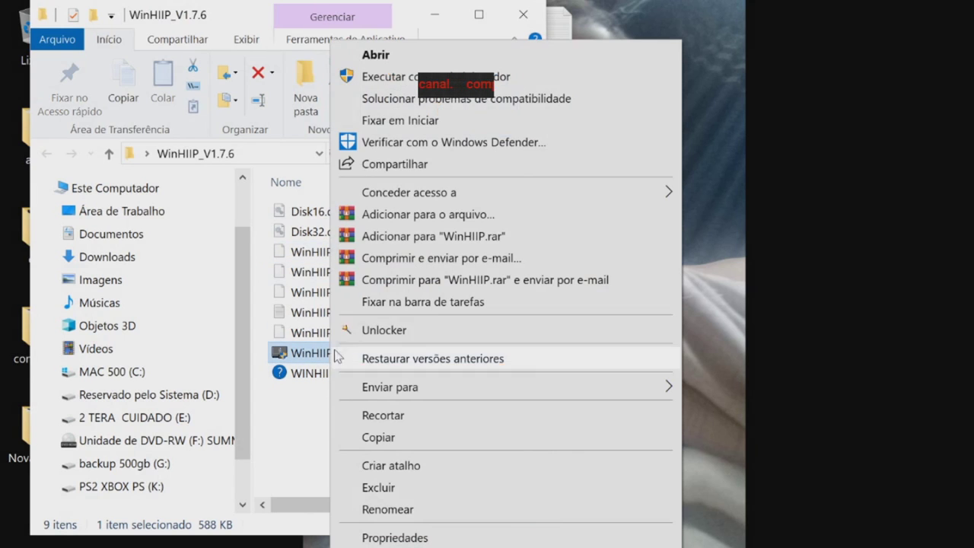
{"action": "left_click", "coordinate": [390, 79]}
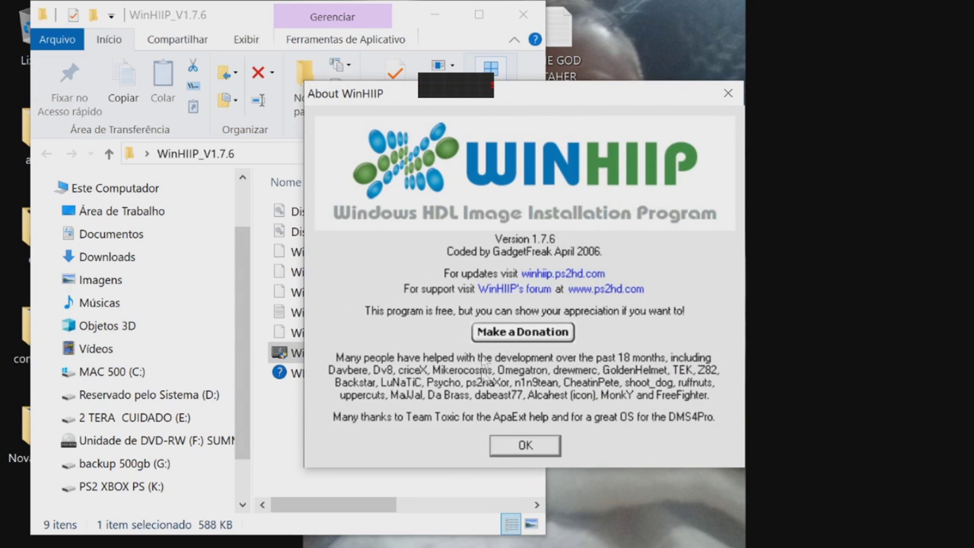
{"action": "left_click", "coordinate": [547, 446]}
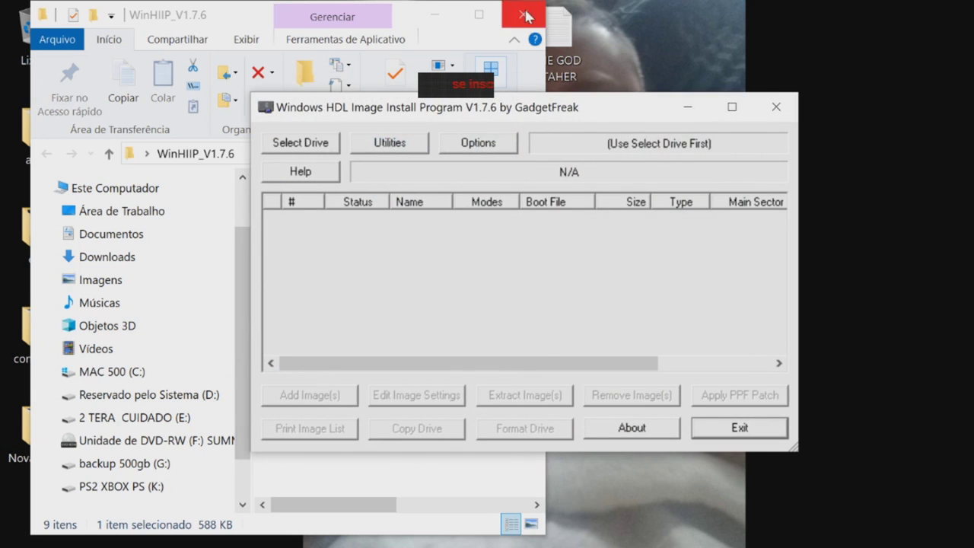
{"action": "left_click", "coordinate": [435, 15]}
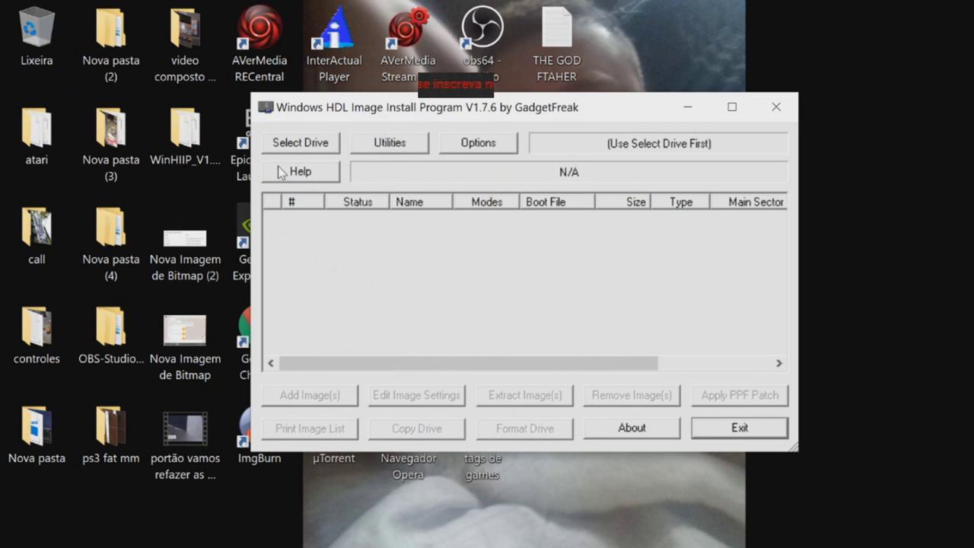
Step: Compare WinHIIP's drive list with Disk 2's unallocated space in Computer Management, and select Drive 2 (PC), 465.76Gb, as the target drive
{"action": "left_click_drag", "start_coordinate": [396, 114], "coordinate": [449, 124]}
{"action": "left_click", "coordinate": [365, 156]}
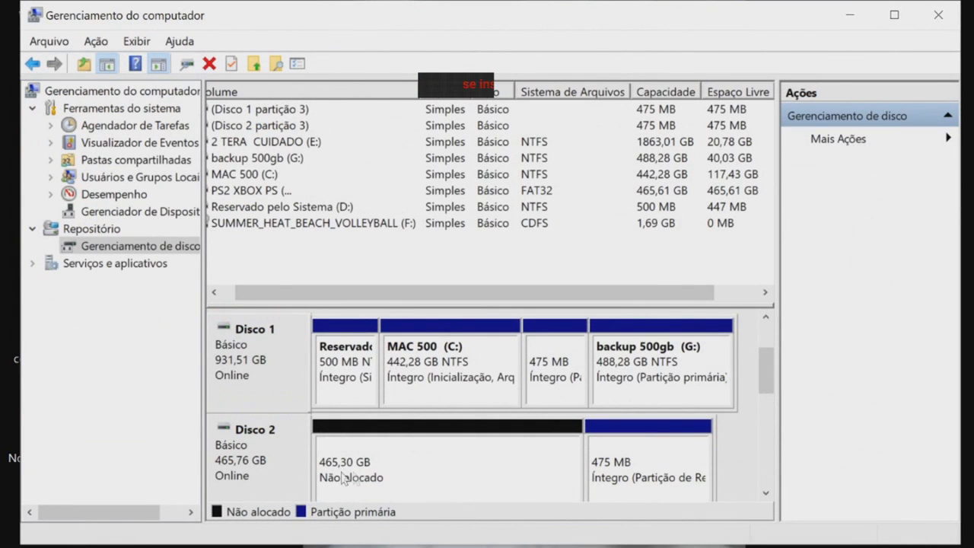
{"action": "left_click", "coordinate": [387, 476]}
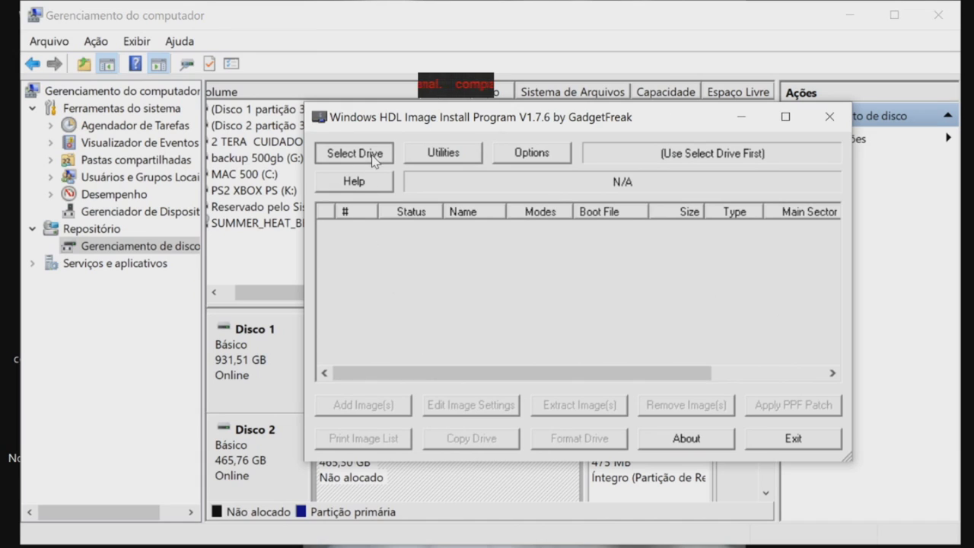
{"action": "left_click", "coordinate": [355, 153]}
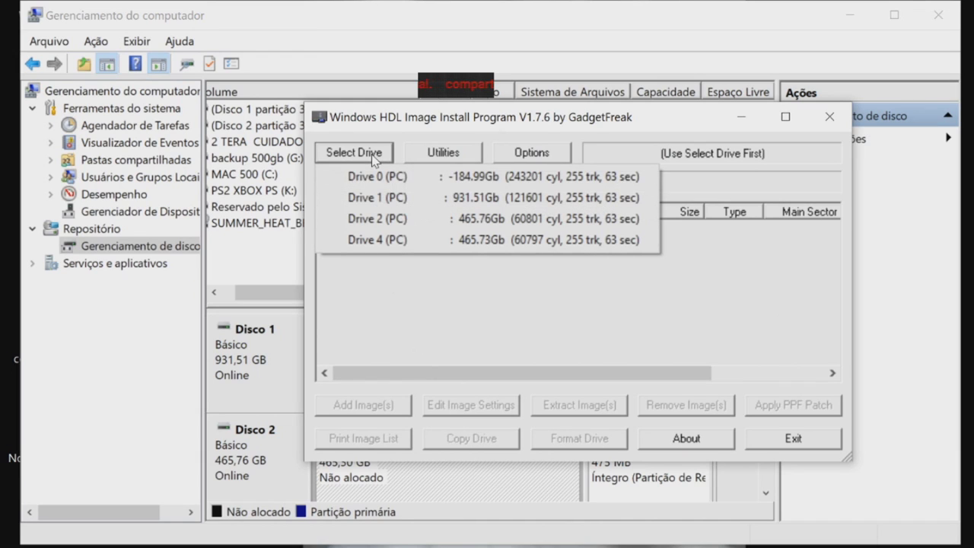
{"action": "left_click", "coordinate": [382, 219]}
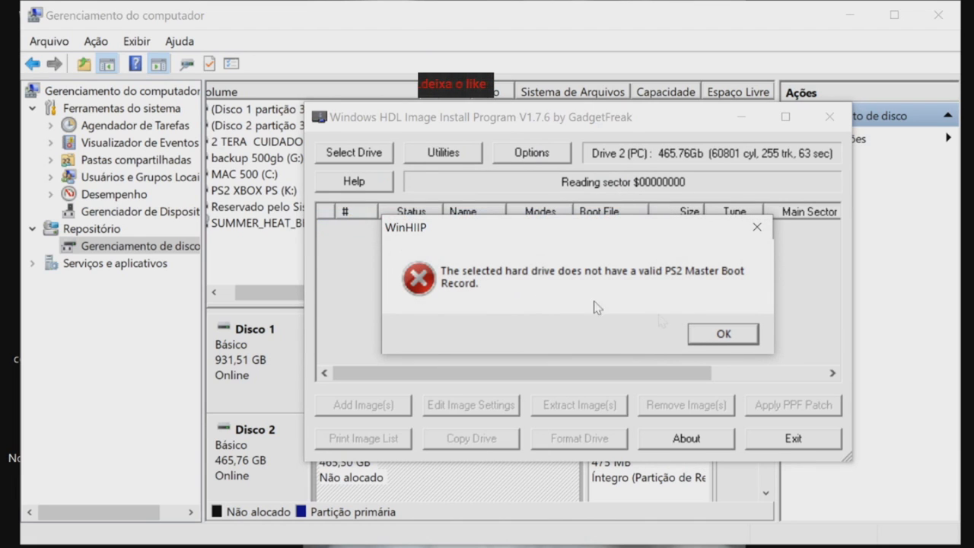
{"action": "left_click", "coordinate": [724, 335]}
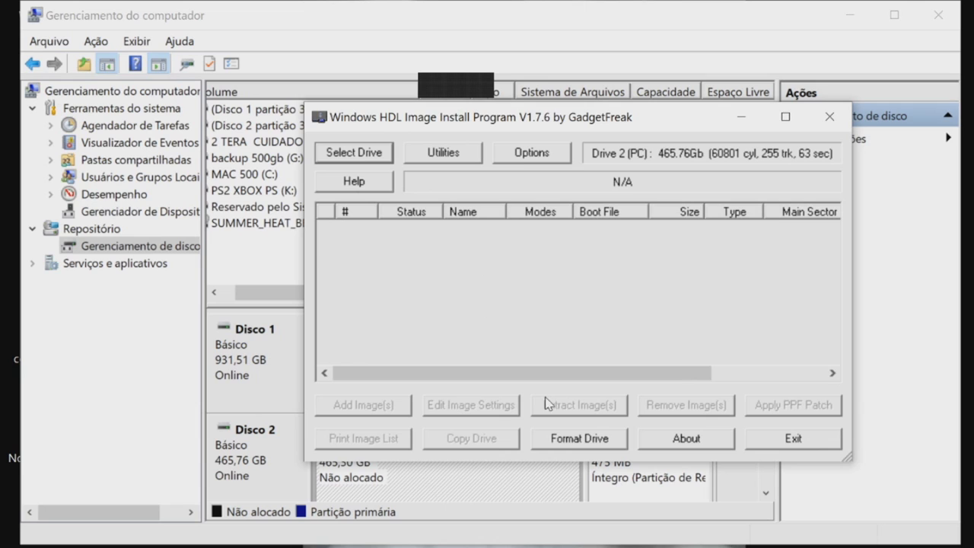
{"action": "left_click", "coordinate": [356, 154]}
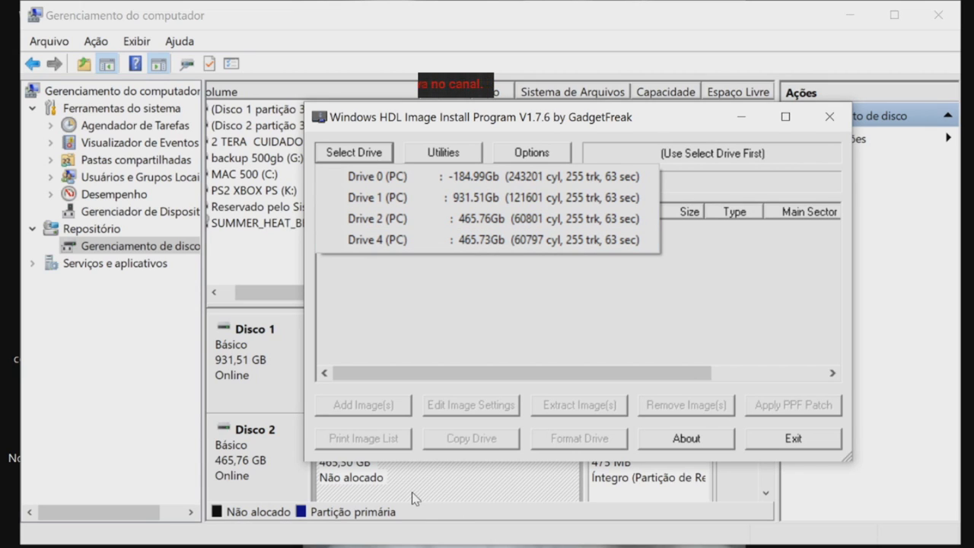
{"action": "left_click", "coordinate": [480, 220]}
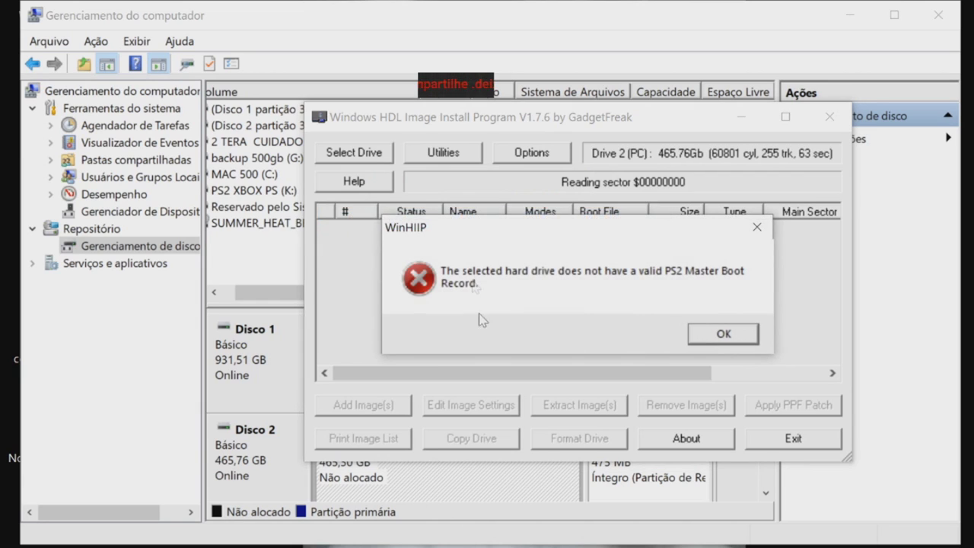
{"action": "left_click", "coordinate": [701, 332]}
Step: Try to format Drive 2 for HDLoader 48bit, accepting the format warnings and dismissing the resulting error dialogs
{"action": "left_click", "coordinate": [579, 438]}
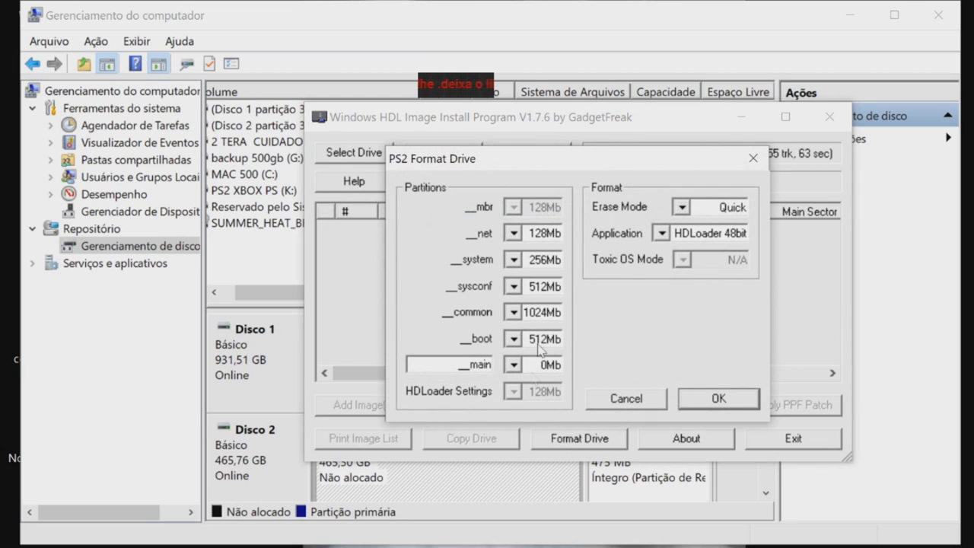
{"action": "left_click", "coordinate": [661, 234]}
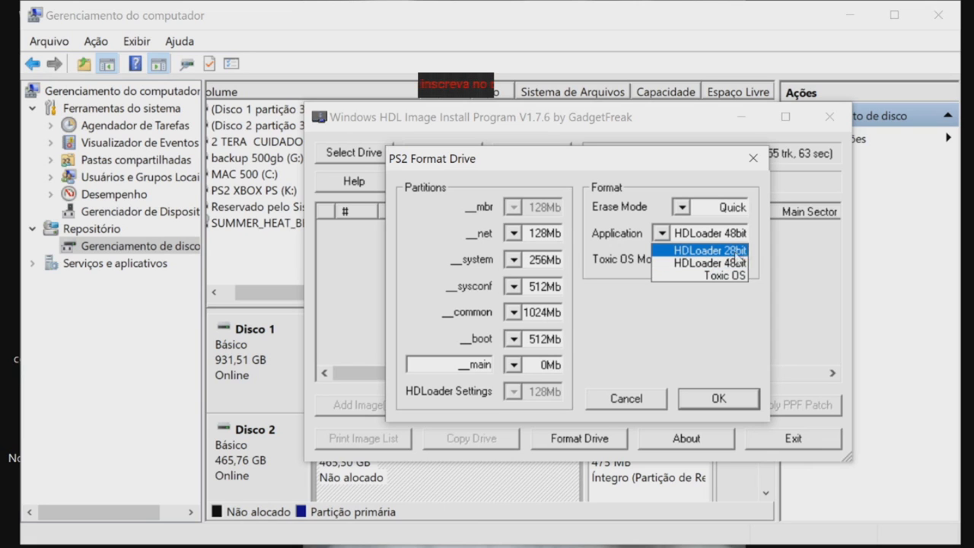
{"action": "left_click", "coordinate": [715, 263]}
{"action": "left_click", "coordinate": [706, 397]}
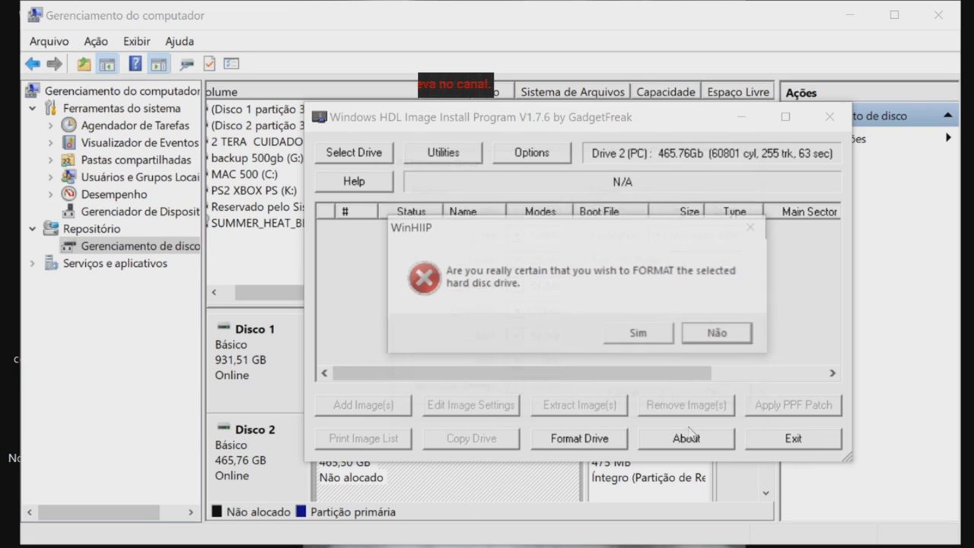
{"action": "left_click", "coordinate": [642, 336]}
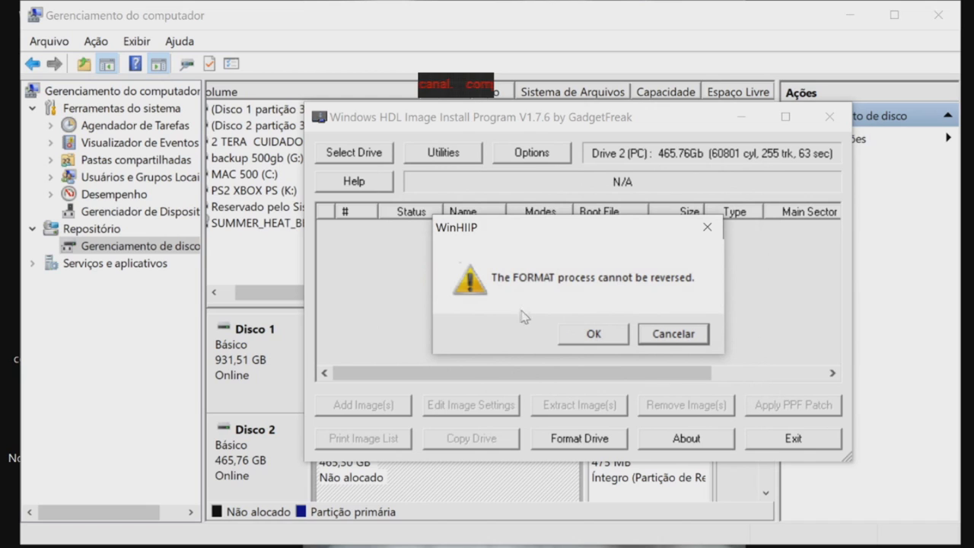
{"action": "left_click", "coordinate": [593, 332]}
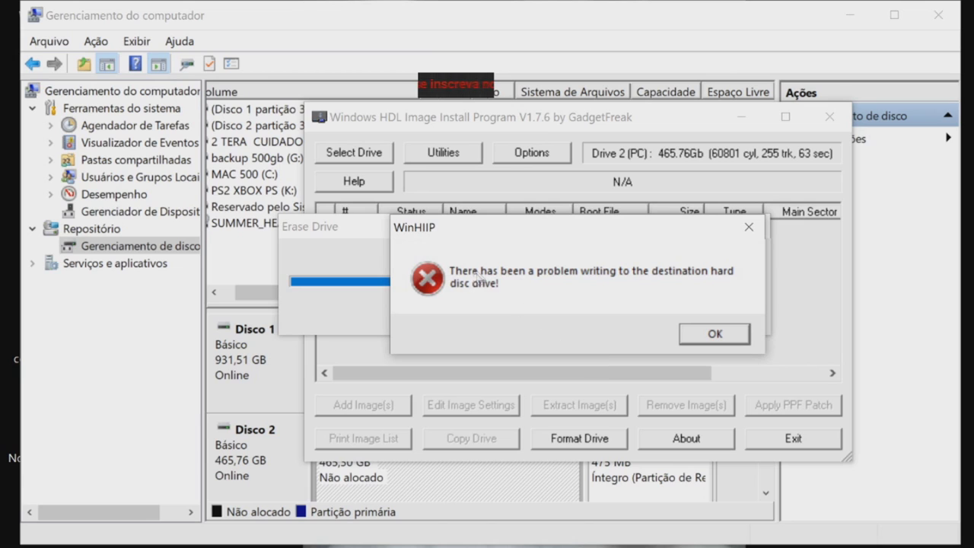
{"action": "left_click", "coordinate": [712, 335]}
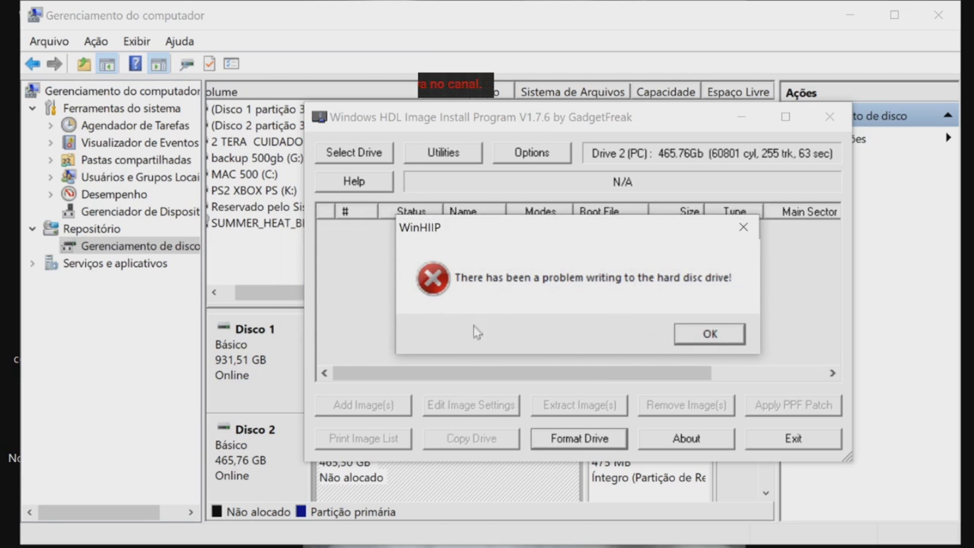
{"action": "left_click", "coordinate": [701, 335]}
{"action": "left_click", "coordinate": [722, 335]}
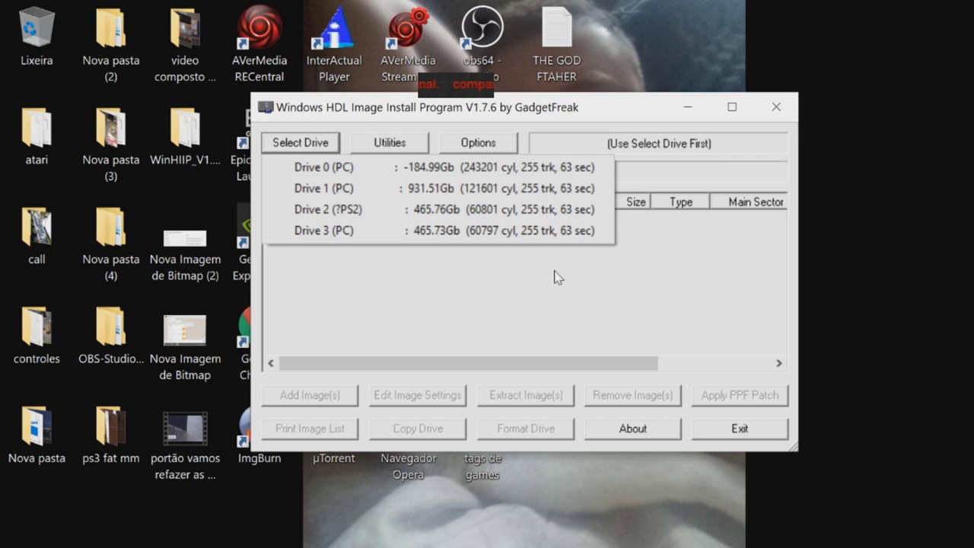
Step: Select Drive 2 (?PS2) as the target drive and set its format application to HDLoader 48bit
{"action": "left_click", "coordinate": [345, 216]}
{"action": "left_click", "coordinate": [647, 323]}
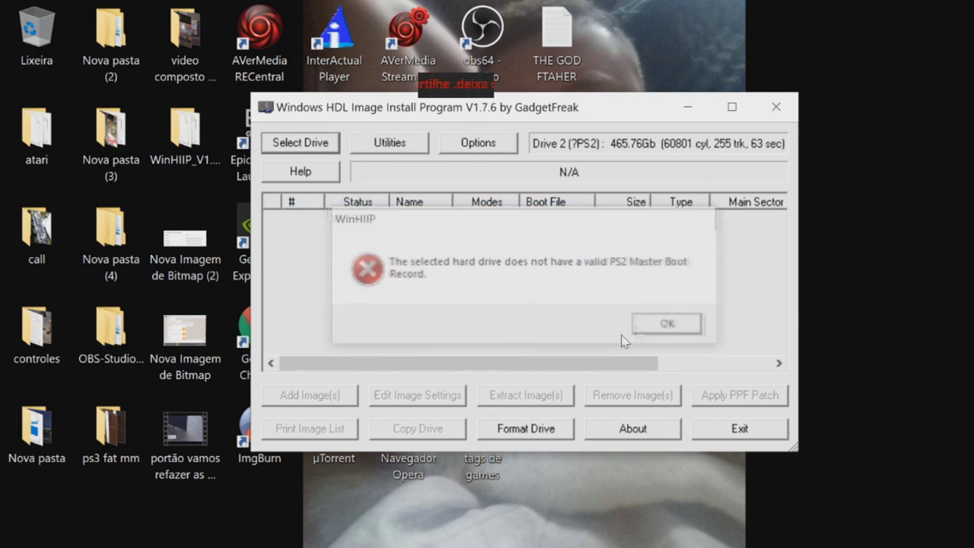
{"action": "left_click", "coordinate": [495, 427]}
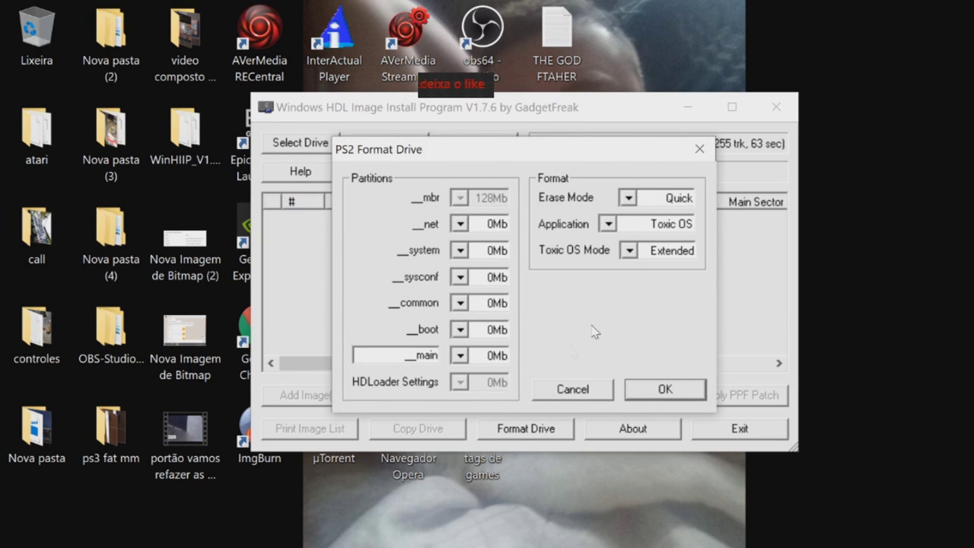
{"action": "left_click", "coordinate": [609, 224]}
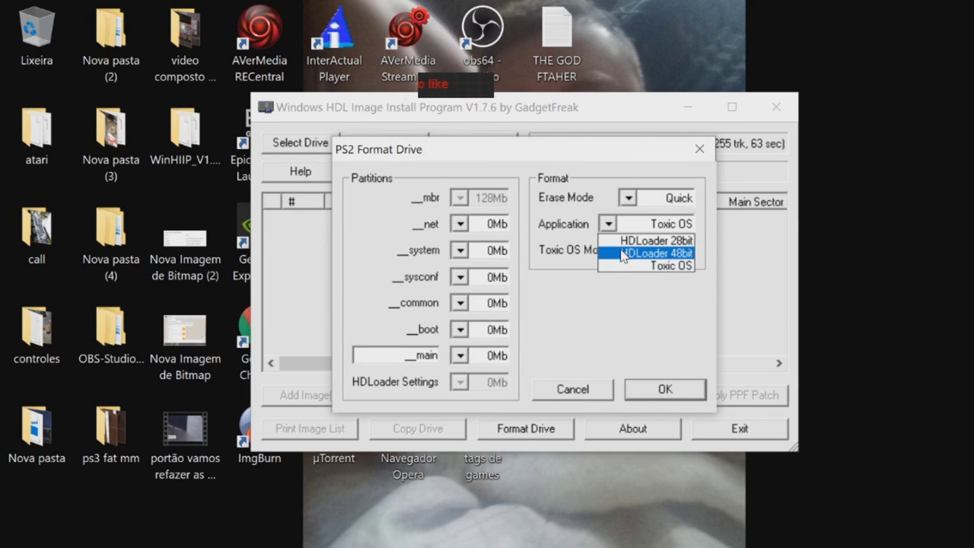
{"action": "left_click", "coordinate": [623, 254]}
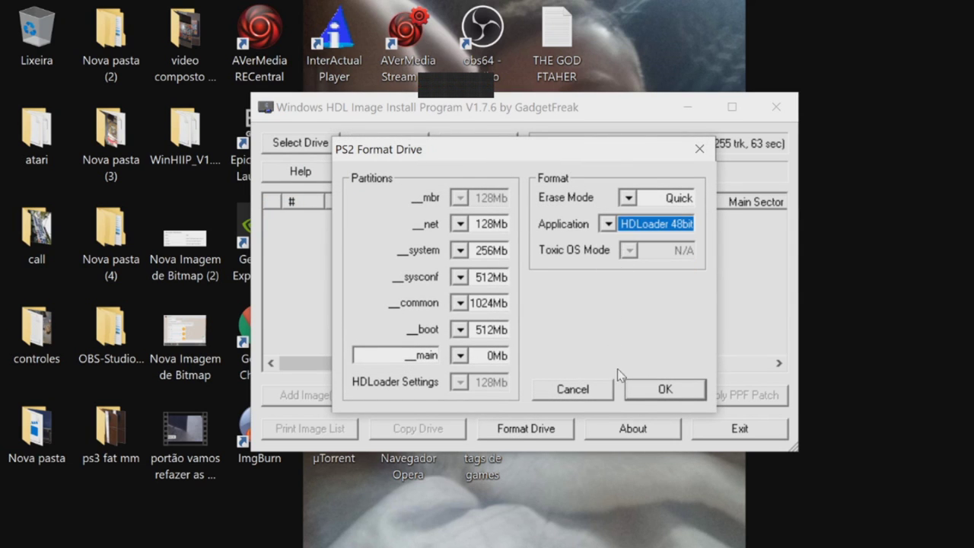
Step: Format Drive 2 with the chosen settings, accepting the irreversible erase and dismissing the completion notices
{"action": "left_click", "coordinate": [649, 392]}
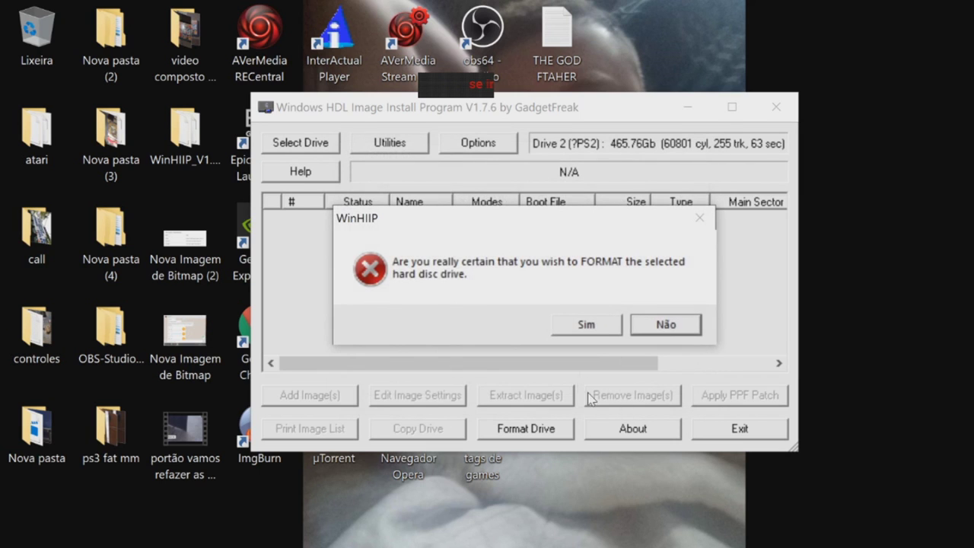
{"action": "left_click", "coordinate": [599, 329]}
{"action": "left_click", "coordinate": [550, 326]}
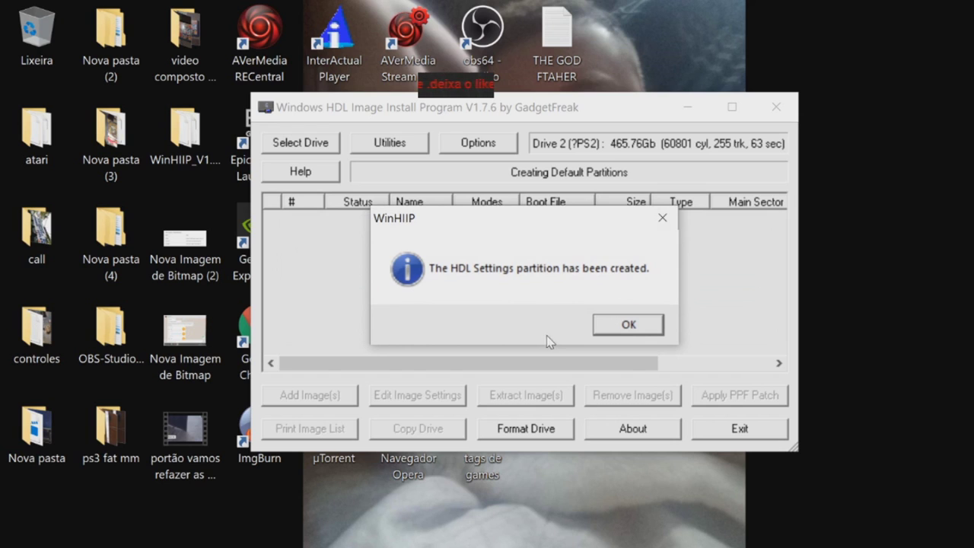
{"action": "left_click", "coordinate": [618, 322]}
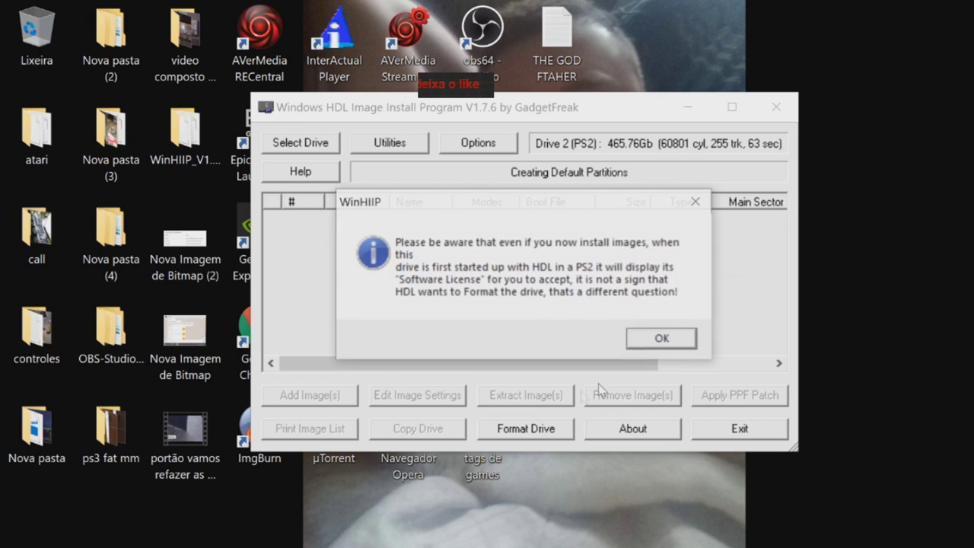
{"action": "left_click", "coordinate": [638, 339]}
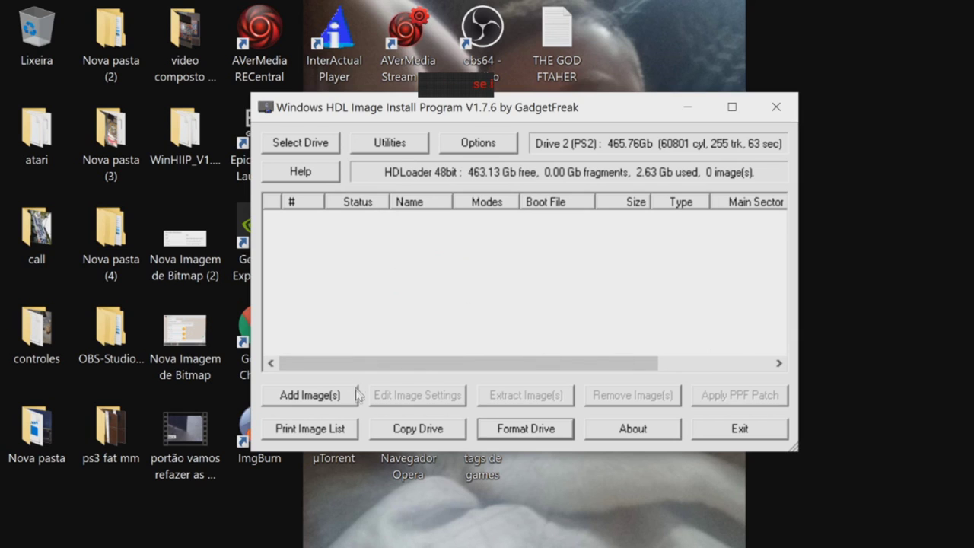
Step: Add the Manhunt 2 PT-BR image file from the Digimon World 4 (Europe) (En,De,Es,It) folder to the installation queue
{"action": "left_click", "coordinate": [306, 402]}
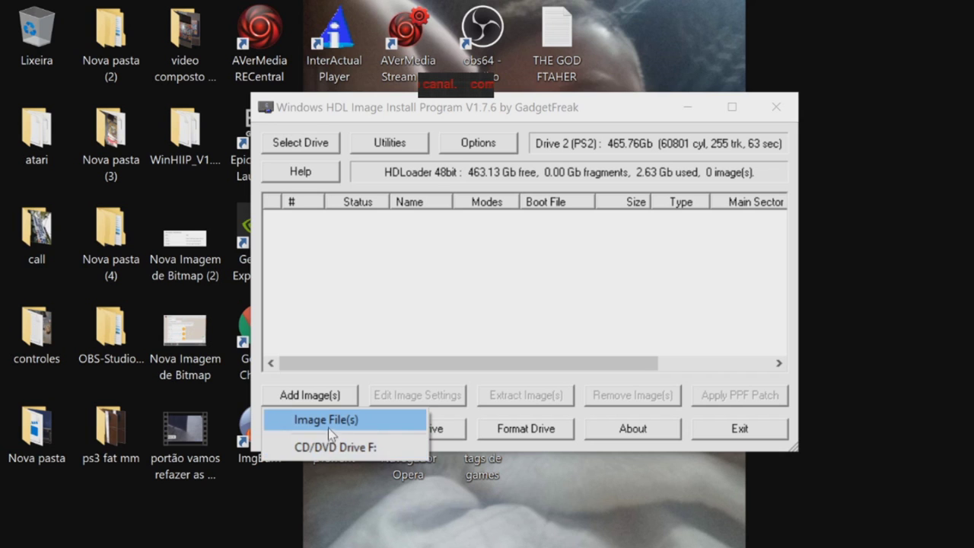
{"action": "left_click", "coordinate": [330, 428]}
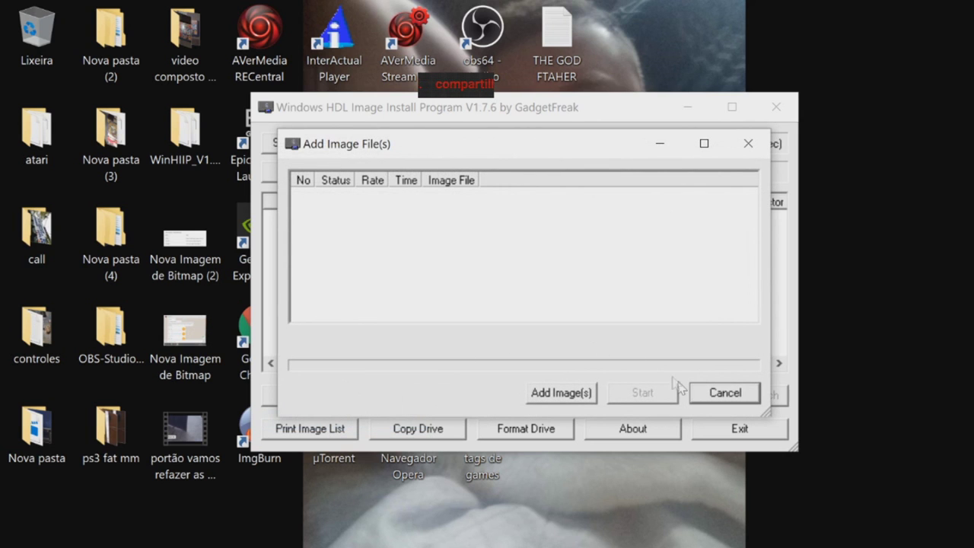
{"action": "left_click", "coordinate": [580, 402]}
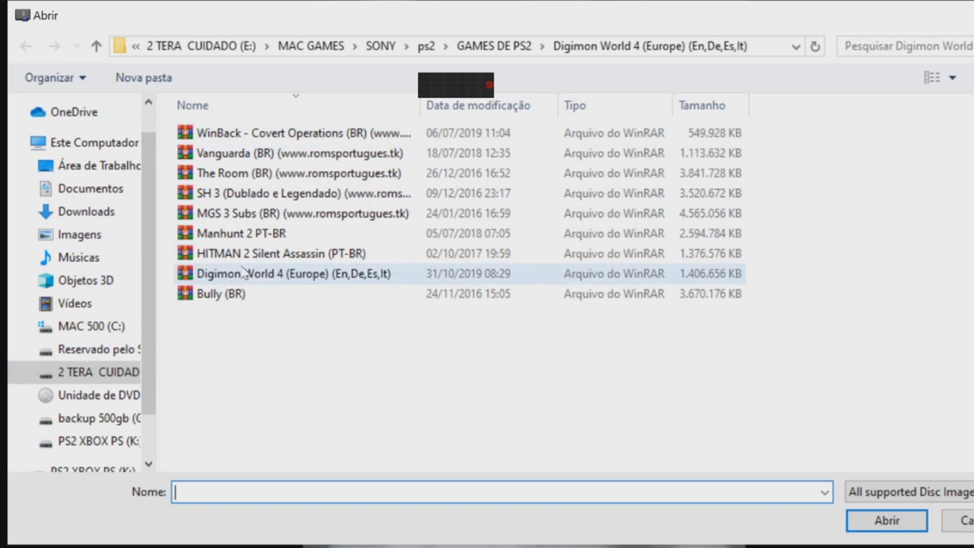
{"action": "left_click", "coordinate": [254, 233]}
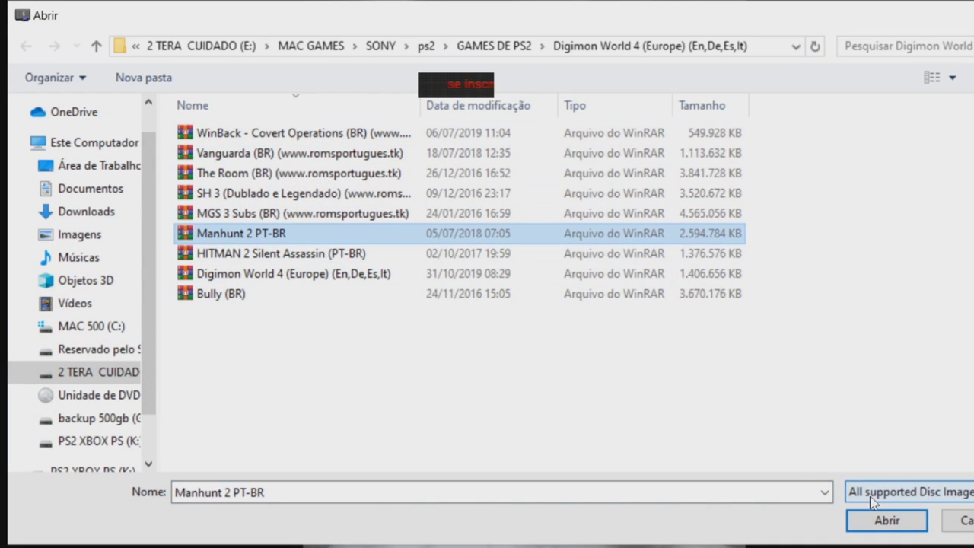
{"action": "left_click_drag", "start_coordinate": [297, 371], "coordinate": [168, 115]}
{"action": "left_click", "coordinate": [317, 402]}
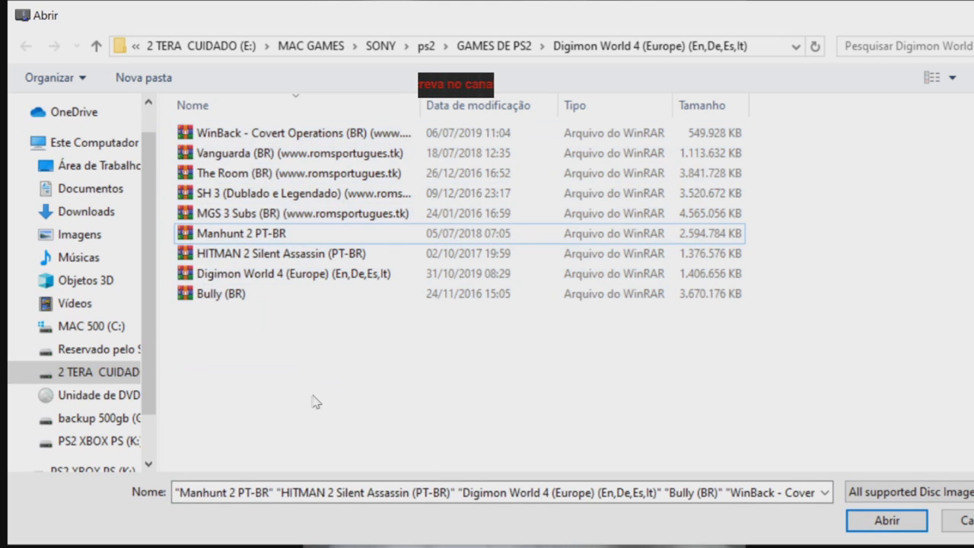
{"action": "left_click", "coordinate": [251, 233]}
{"action": "left_click", "coordinate": [886, 520]}
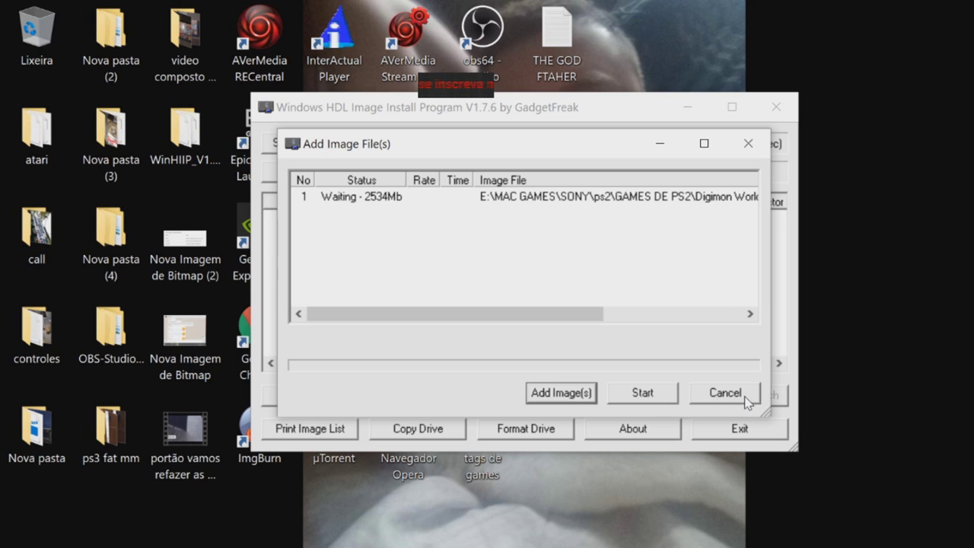
Step: Install the queued Manhunt 2 PT-BR image on the drive with DVD media type, and close the Add Image File(s) window
{"action": "left_click", "coordinate": [641, 393]}
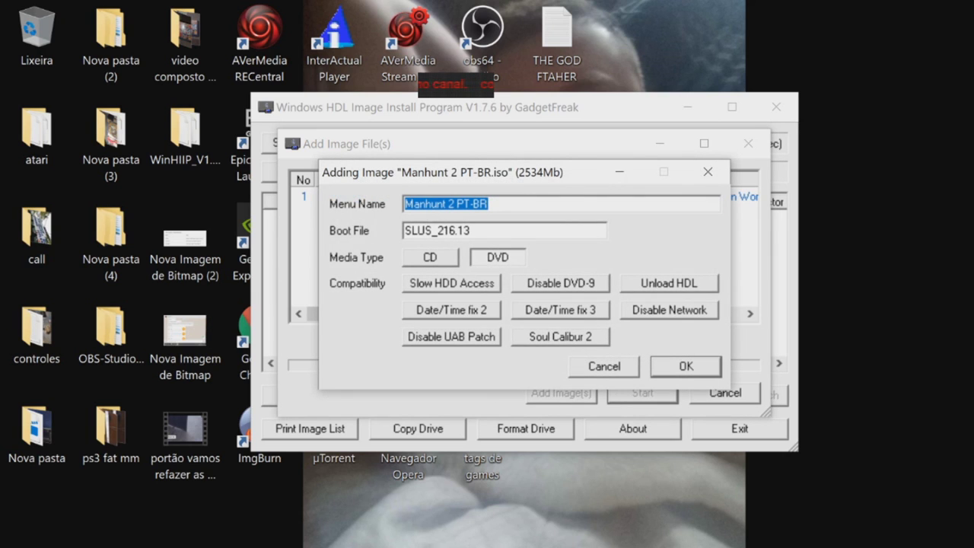
{"action": "left_click", "coordinate": [481, 258]}
{"action": "left_click", "coordinate": [496, 259]}
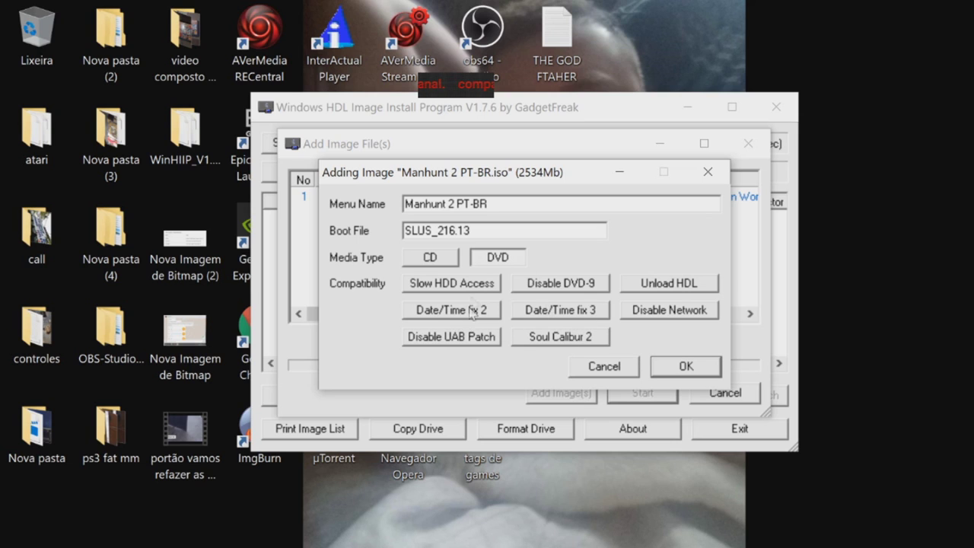
{"action": "left_click", "coordinate": [660, 370]}
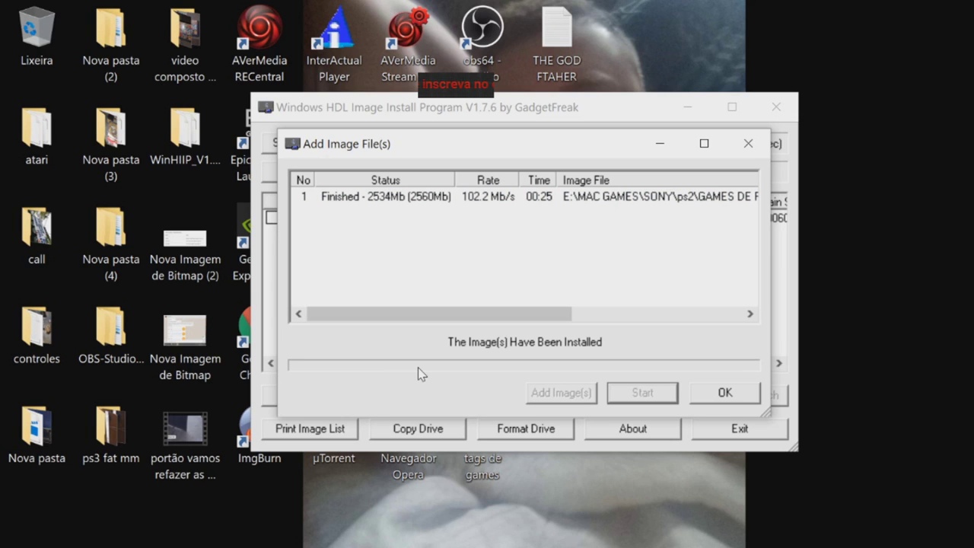
{"action": "left_click", "coordinate": [740, 398]}
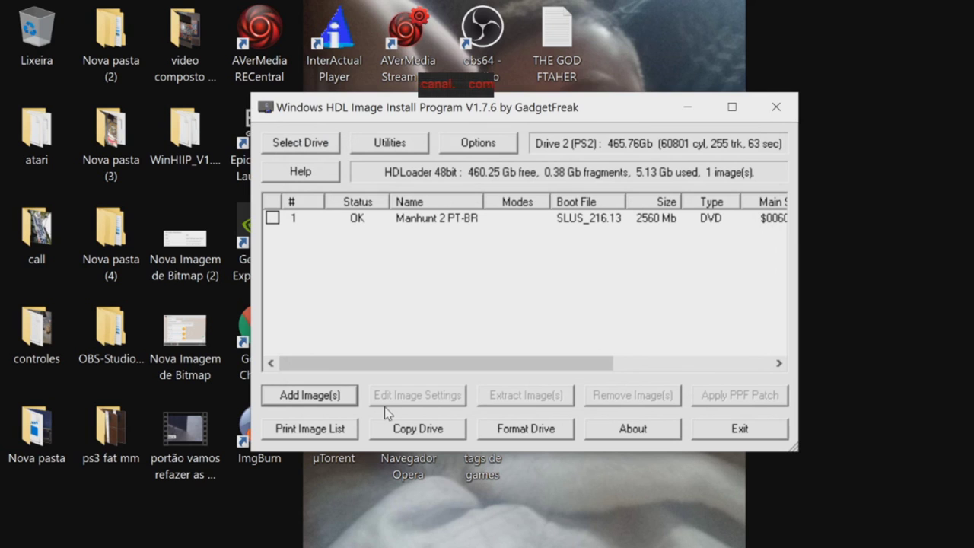
Step: Queue the Vanguarda, The Room, SH 3, MGS 3 Subs, HITMAN 2 Silent Assassin and Bully images and start installing them on the drive
{"action": "left_click", "coordinate": [318, 397]}
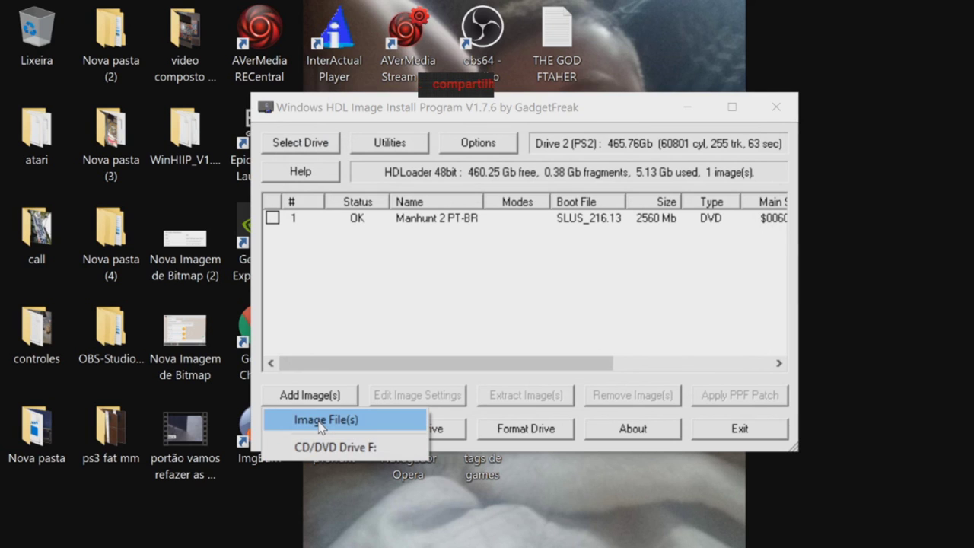
{"action": "left_click", "coordinate": [326, 419]}
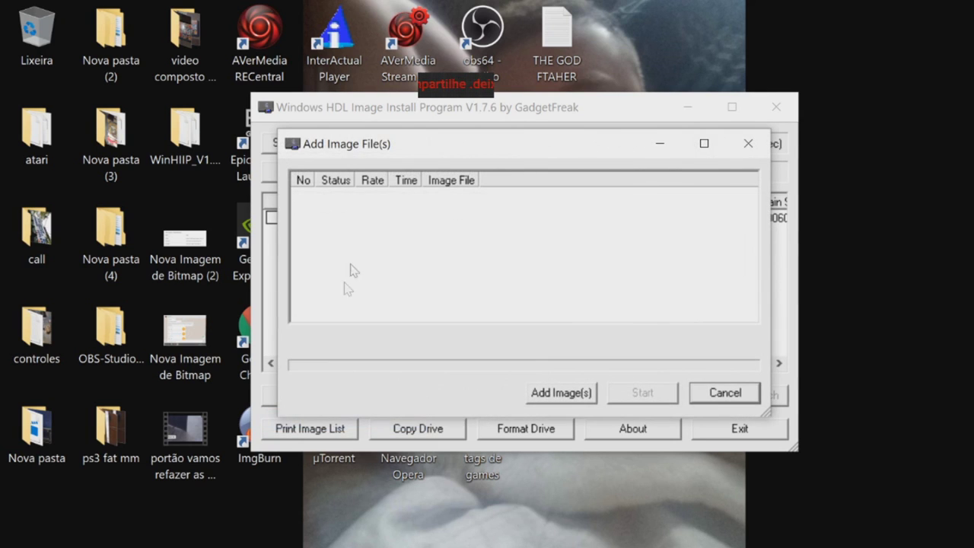
{"action": "left_click", "coordinate": [540, 388]}
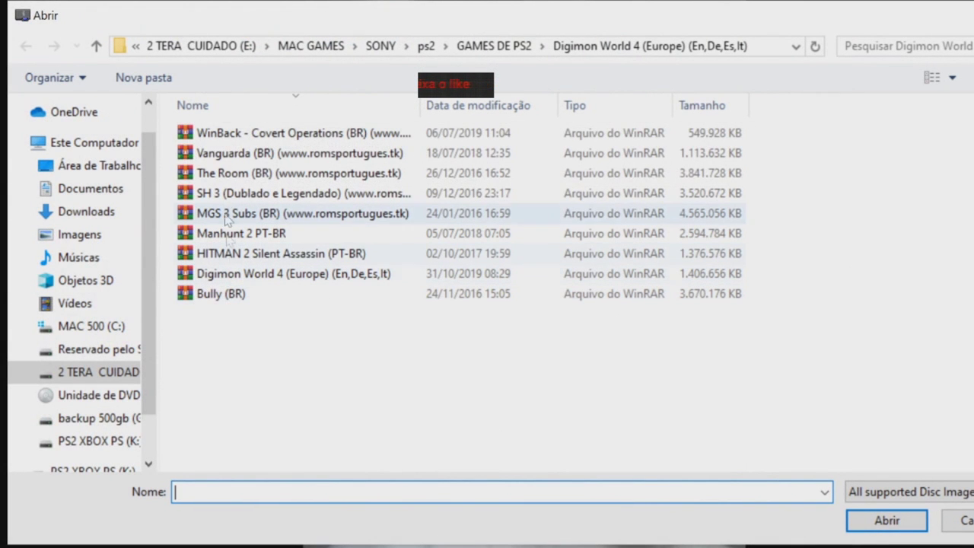
{"action": "left_click", "coordinate": [276, 137]}
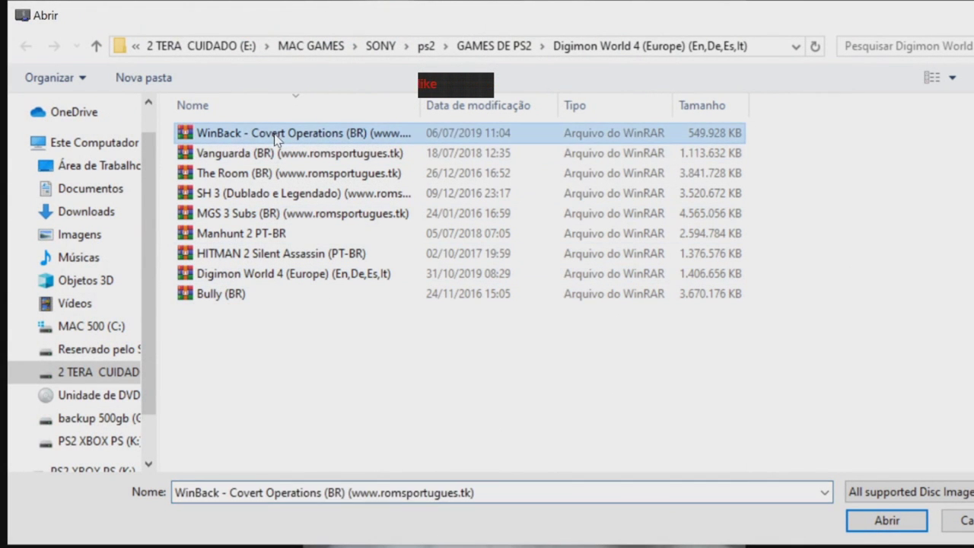
{"action": "left_click", "coordinate": [251, 152]}
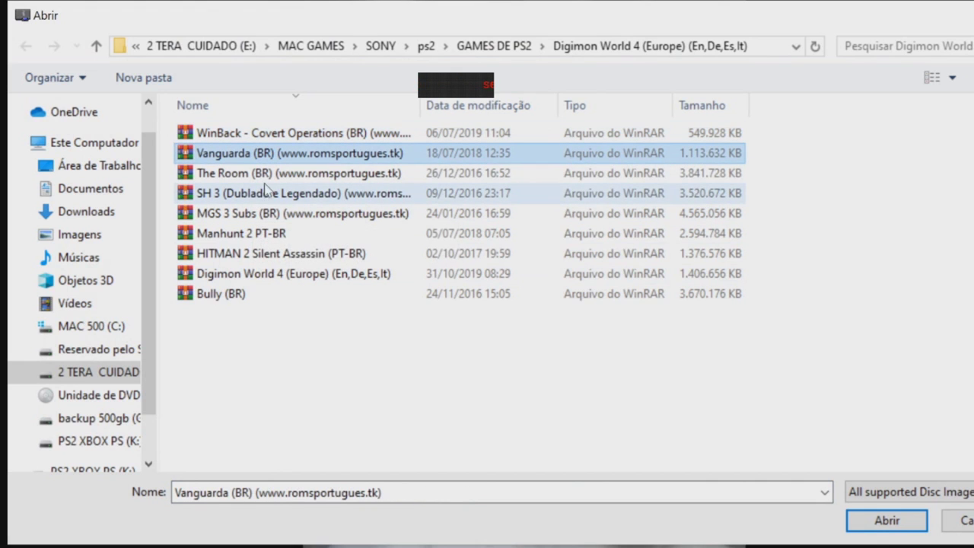
{"action": "left_click", "coordinate": [265, 174], "text": "ctrl"}
{"action": "left_click", "coordinate": [266, 194], "text": "ctrl"}
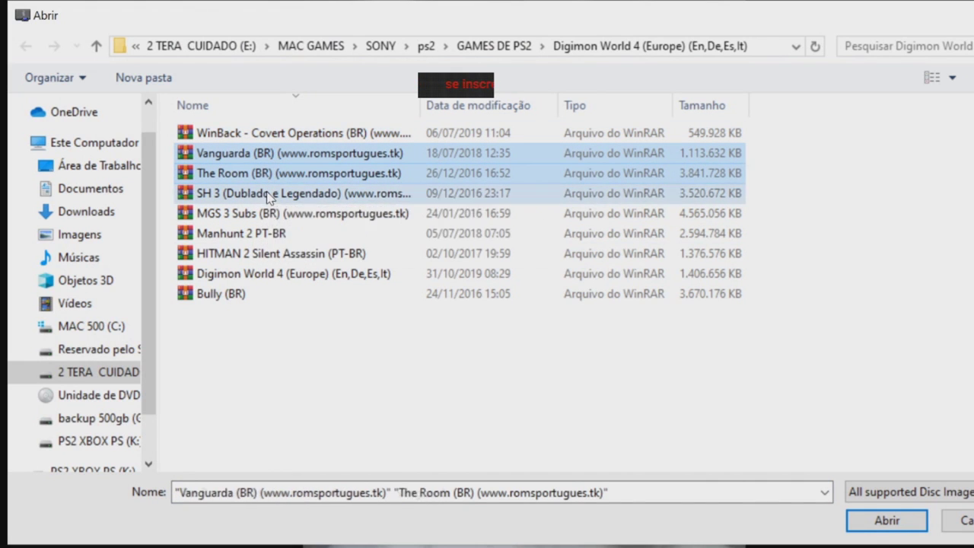
{"action": "left_click", "coordinate": [270, 214], "text": "ctrl"}
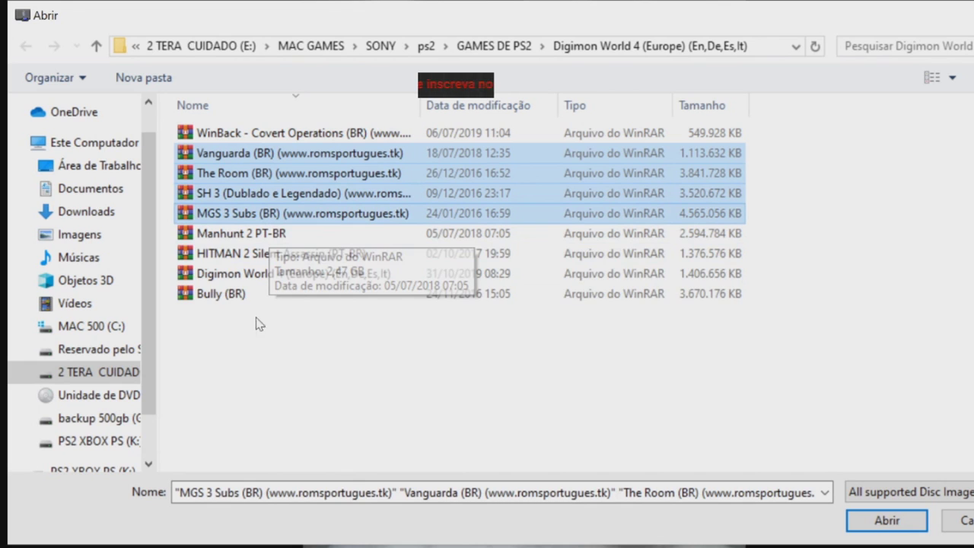
{"action": "left_click", "coordinate": [251, 256], "text": "ctrl"}
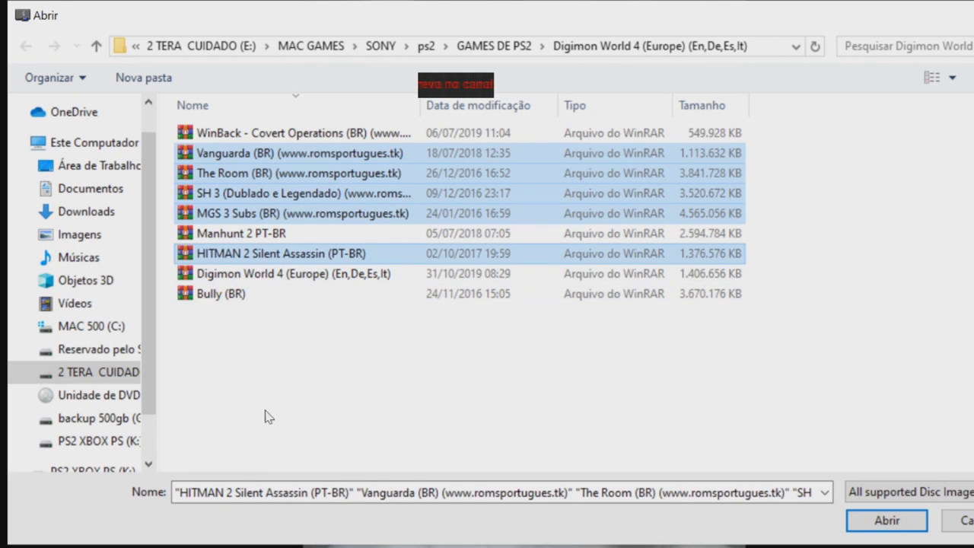
{"action": "left_click", "coordinate": [245, 297], "text": "ctrl"}
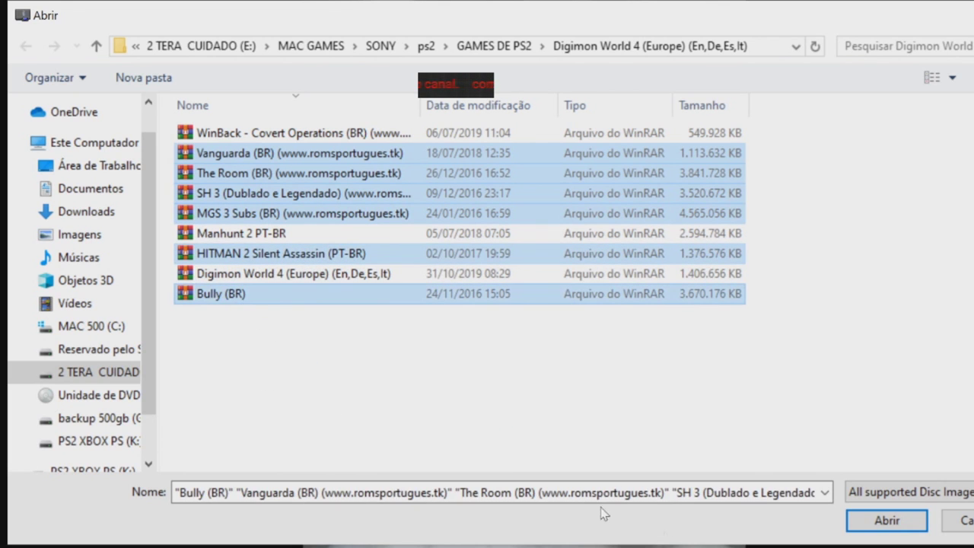
{"action": "left_click", "coordinate": [874, 524]}
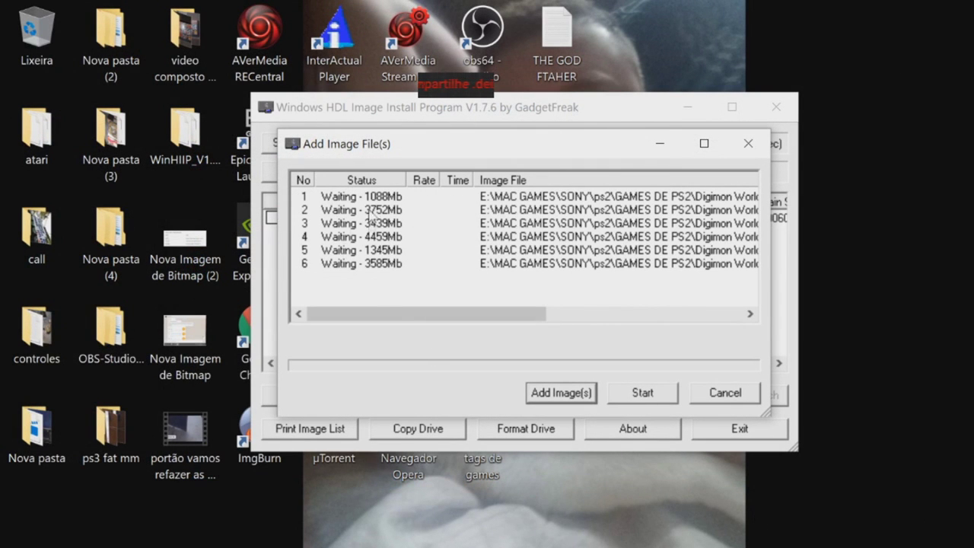
{"action": "left_click", "coordinate": [651, 396]}
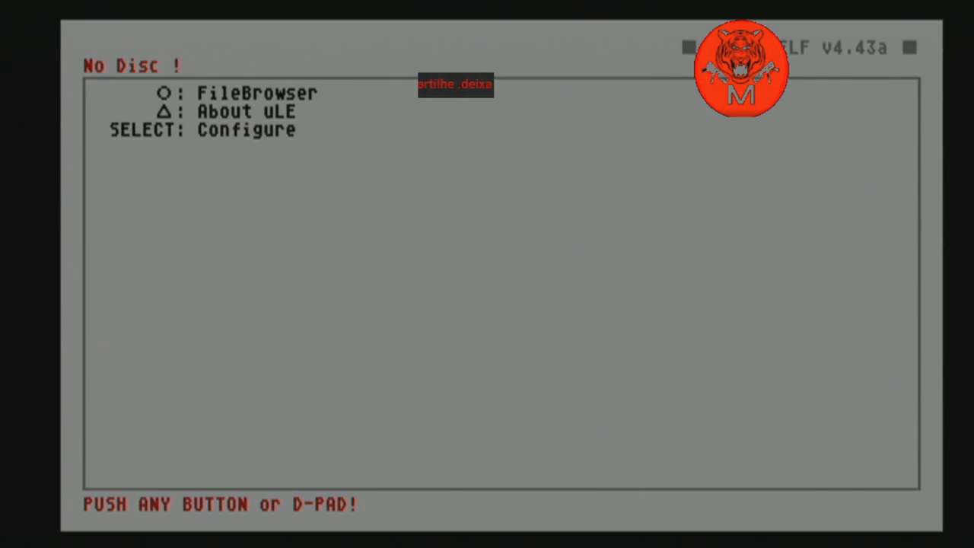
Step: Switch to uLaunchELF on the PS2, enter the FileBrowser and open the mass:/ device
{"action": "key", "text": "Down"}
{"action": "key", "text": "Return"}
{"action": "key", "text": "Down"}
{"action": "key", "text": "Down"}
{"action": "key", "text": "Down"}
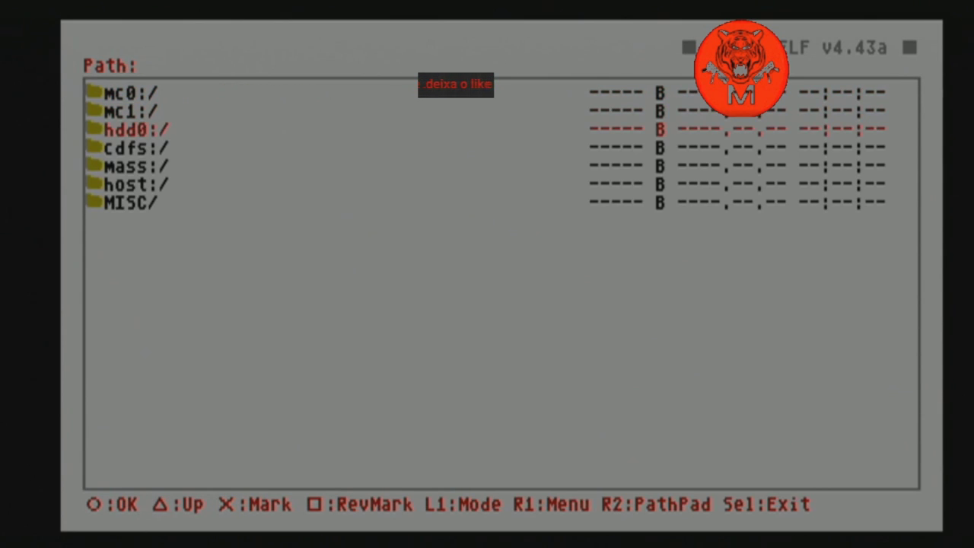
{"action": "key", "text": "Down"}
{"action": "key", "text": "Return"}
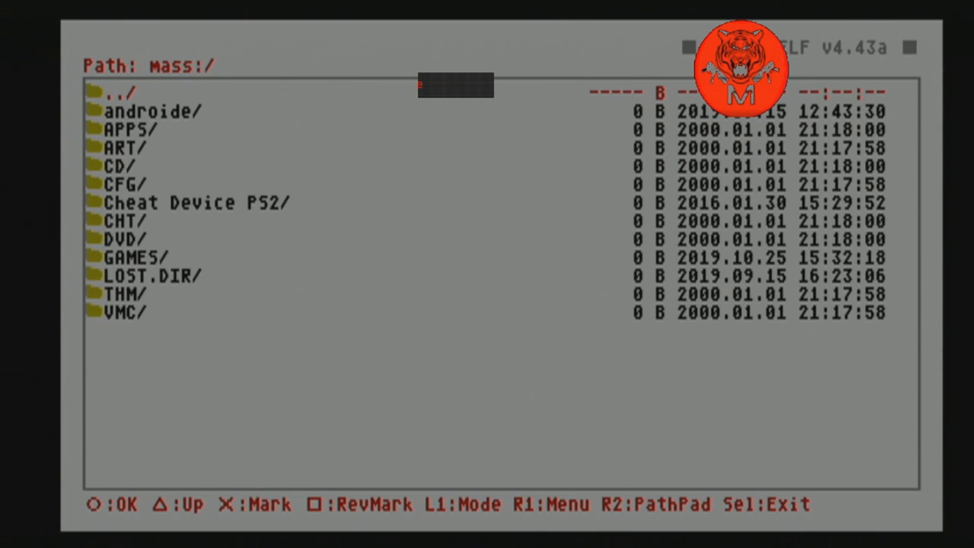
Step: Open the APPS folder on the mass:/ device
{"action": "key", "text": "Down"}
{"action": "key", "text": "Down"}
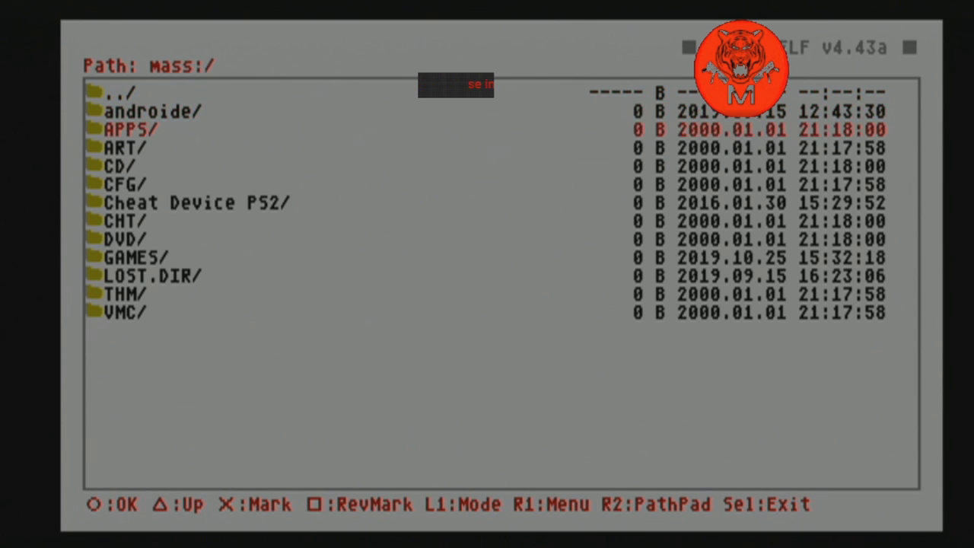
{"action": "key", "text": "Down"}
{"action": "key", "text": "Down"}
{"action": "key", "text": "Down"}
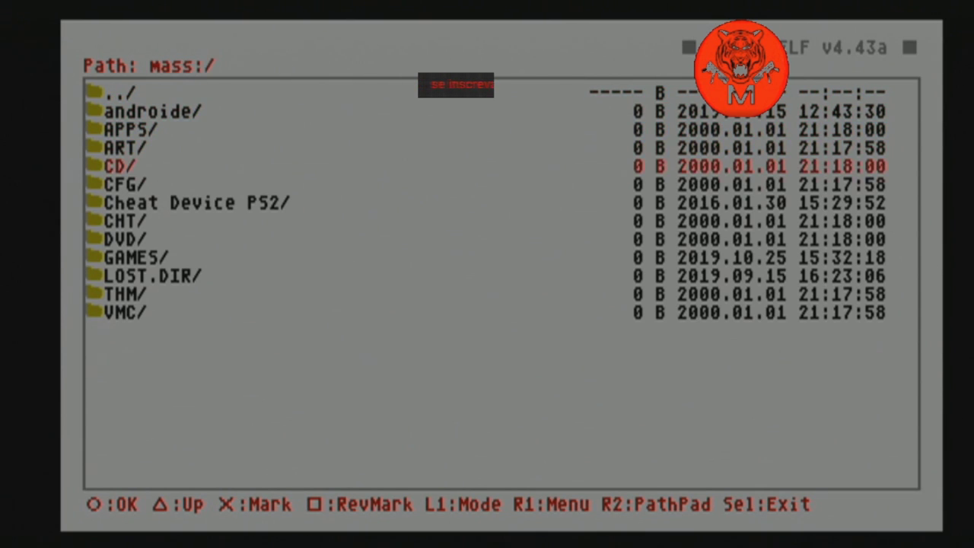
{"action": "key", "text": "Up"}
{"action": "key", "text": "Up"}
{"action": "key", "text": "Up"}
{"action": "key", "text": "Return"}
Step: Open the OPL-1627 folder inside the APPS folder
{"action": "key", "text": "Down"}
{"action": "key", "text": "Down"}
{"action": "key", "text": "Down"}
{"action": "key", "text": "Down"}
{"action": "key", "text": "Down"}
{"action": "key", "text": "Down"}
{"action": "key", "text": "Down"}
{"action": "key", "text": "Down"}
{"action": "key", "text": "Down"}
{"action": "key", "text": "Down"}
{"action": "key", "text": "Down"}
{"action": "key", "text": "Down"}
{"action": "key", "text": "Down"}
{"action": "key", "text": "Down"}
{"action": "key", "text": "Down"}
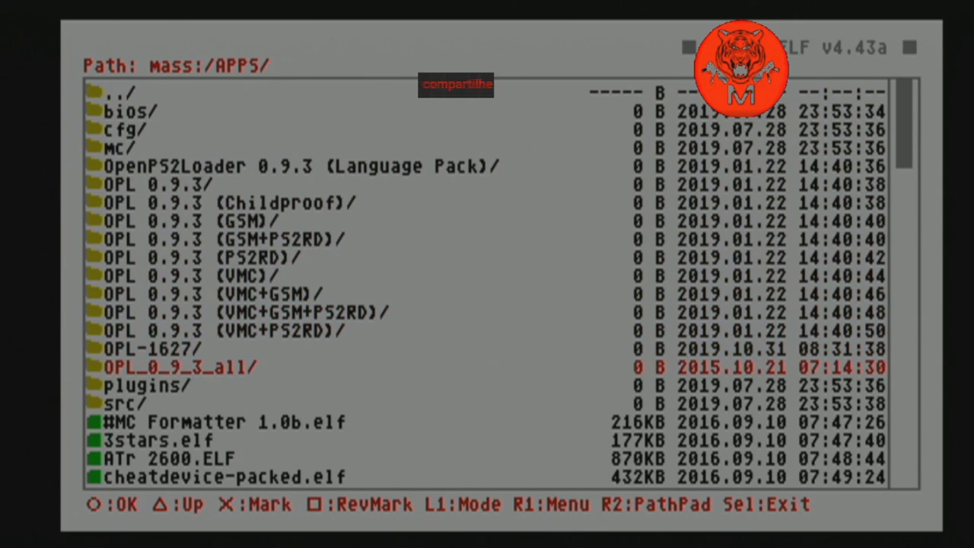
{"action": "key", "text": "Up"}
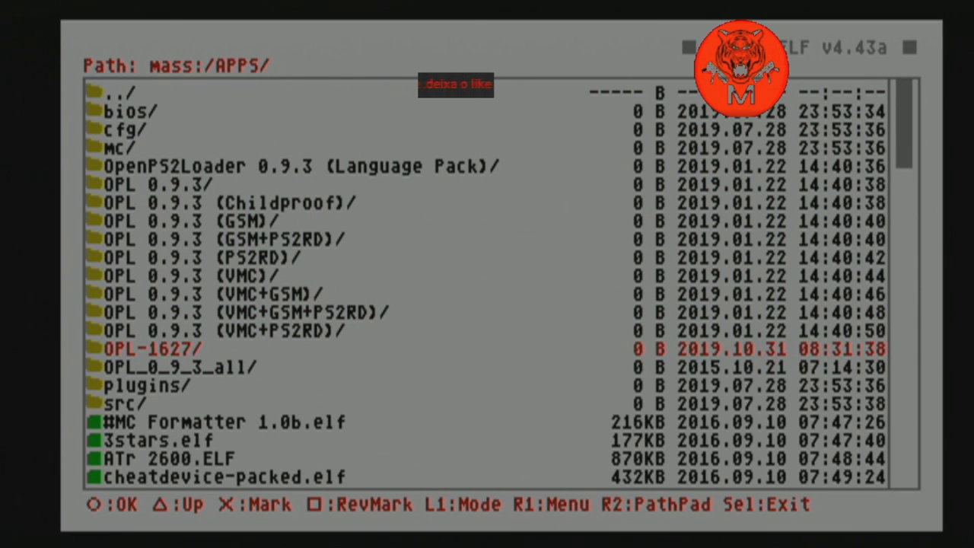
{"action": "key", "text": "Return"}
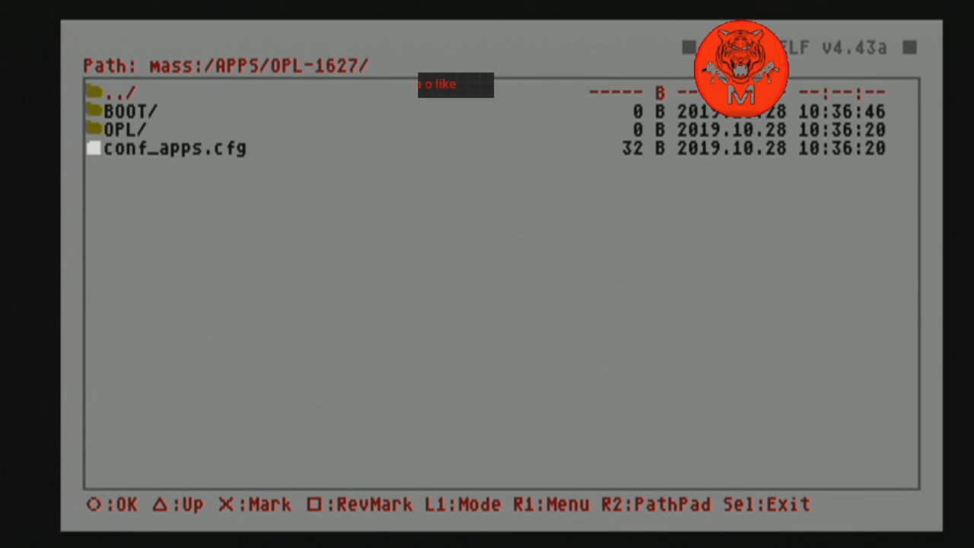
Step: Enter the BOOT folder of OPL-1627 and launch its BOOT.ELF program
{"action": "key", "text": "Down"}
{"action": "key", "text": "Return"}
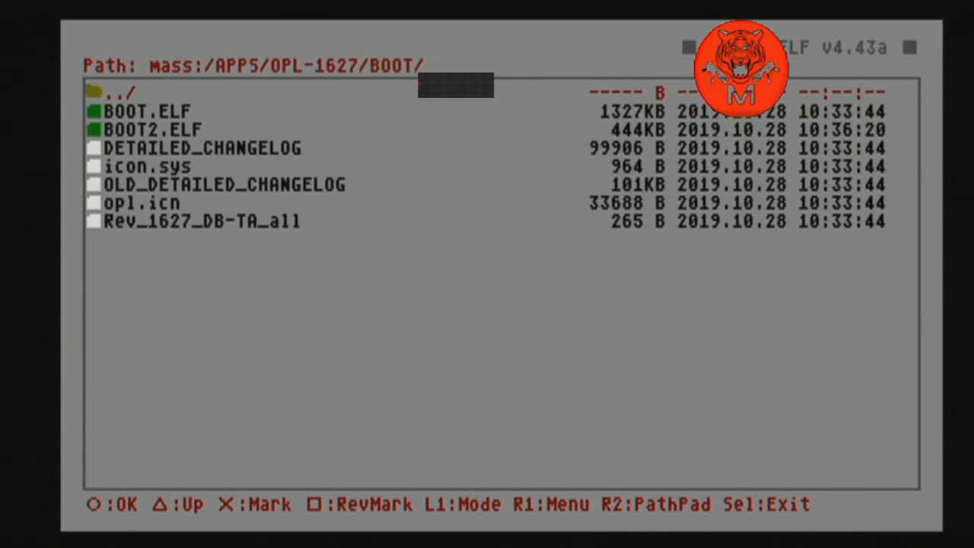
{"action": "key", "text": "Return"}
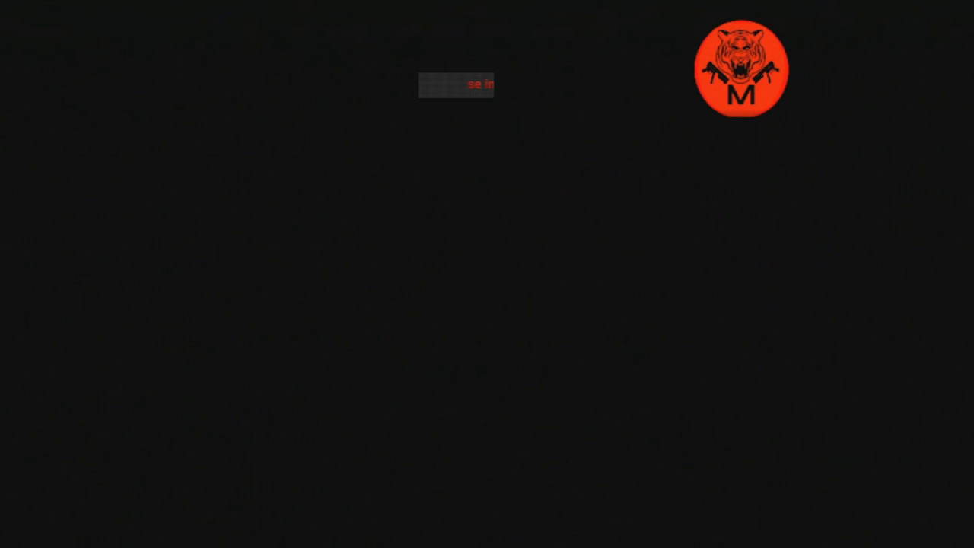